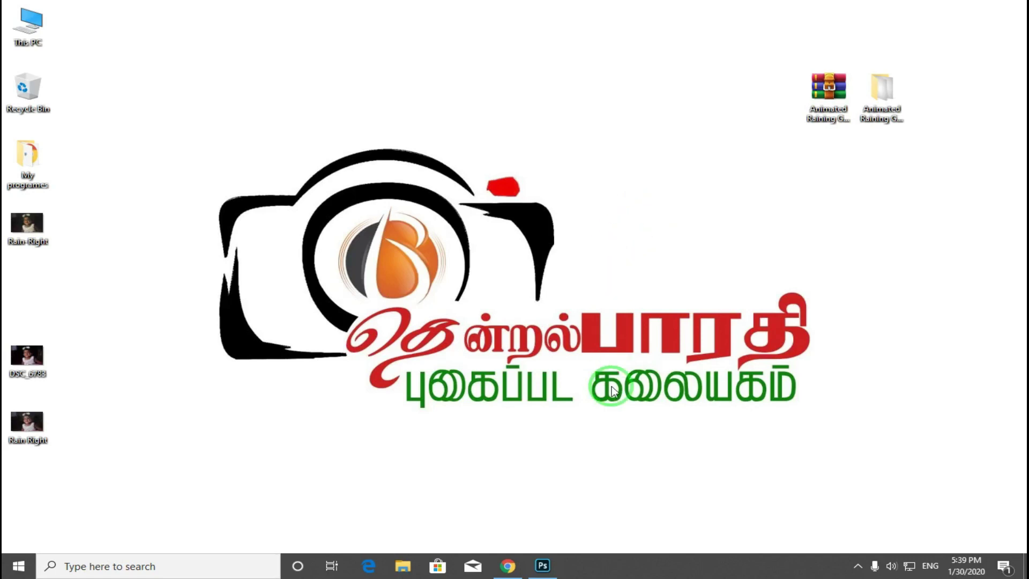
- Restore the Chrome window showing the animated Rain-Right.gif over the girl's portrait
{"action": "left_click", "coordinate": [507, 565]}
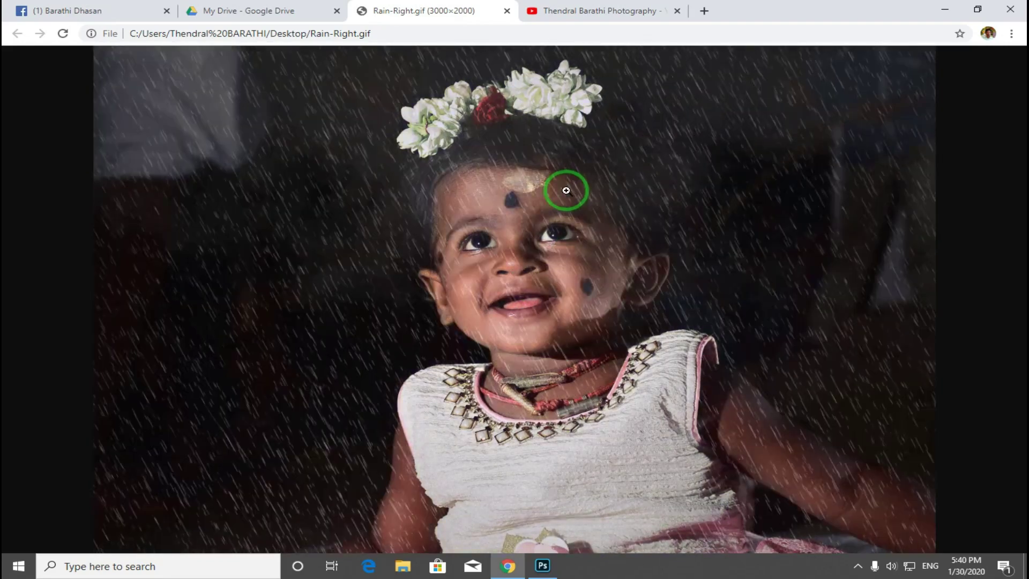
- Switch to the photography channel's YouTube tab and scroll down through its video grid
{"action": "left_click", "coordinate": [588, 10]}
{"action": "scroll", "coordinate": [602, 285], "scroll_direction": "down", "scroll_amount": 5}
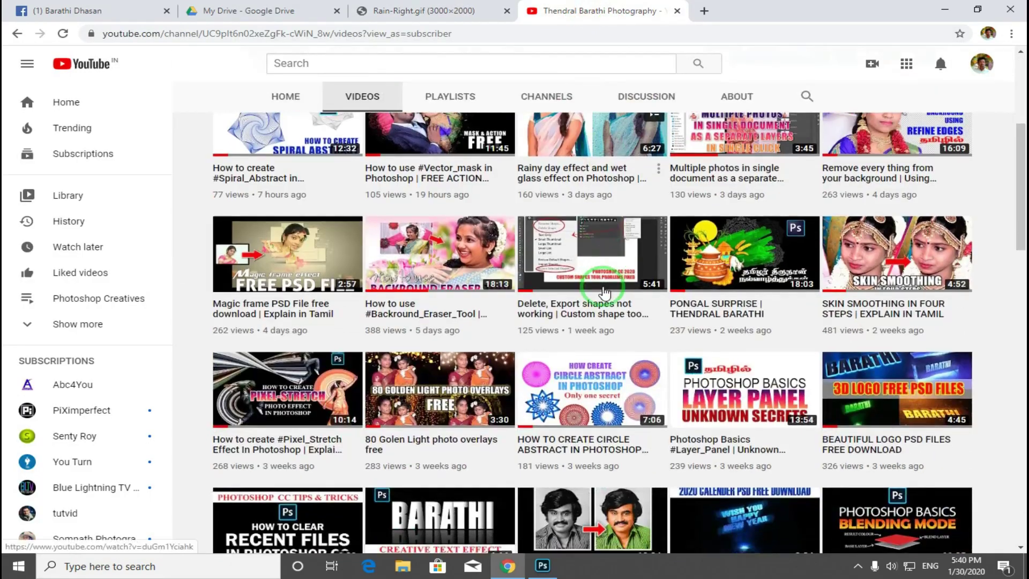
{"action": "scroll", "coordinate": [605, 293], "scroll_direction": "down", "scroll_amount": 7}
{"action": "scroll", "coordinate": [605, 292], "scroll_direction": "down", "scroll_amount": 5}
{"action": "scroll", "coordinate": [605, 292], "scroll_direction": "down", "scroll_amount": 4}
{"action": "scroll", "coordinate": [605, 293], "scroll_direction": "down", "scroll_amount": 4}
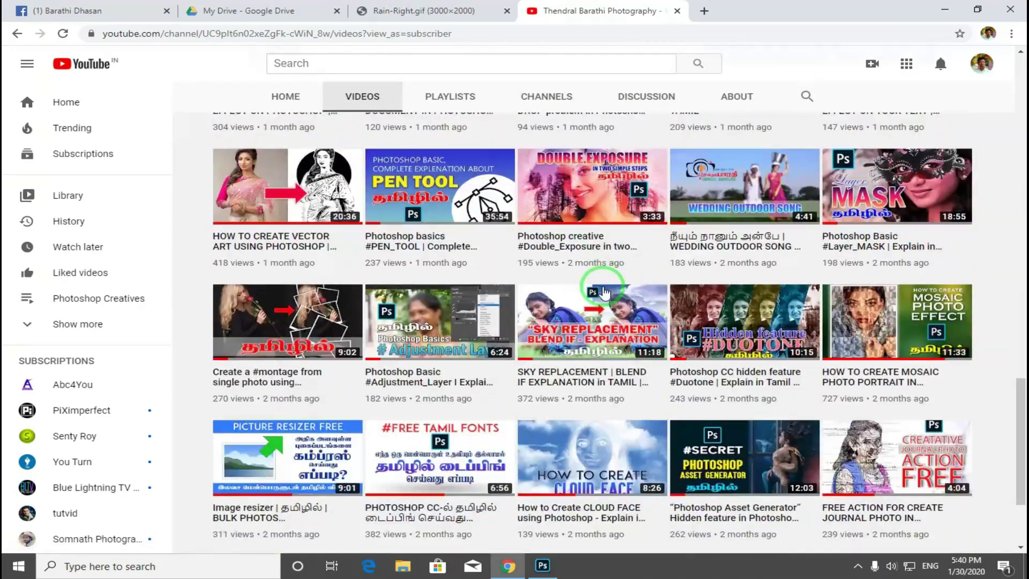
{"action": "scroll", "coordinate": [606, 291], "scroll_direction": "down", "scroll_amount": 2}
- Scroll back up the videos, glance at Rain-Right.gif, then return to the channel tab
{"action": "scroll", "coordinate": [606, 291], "scroll_direction": "up", "scroll_amount": 4}
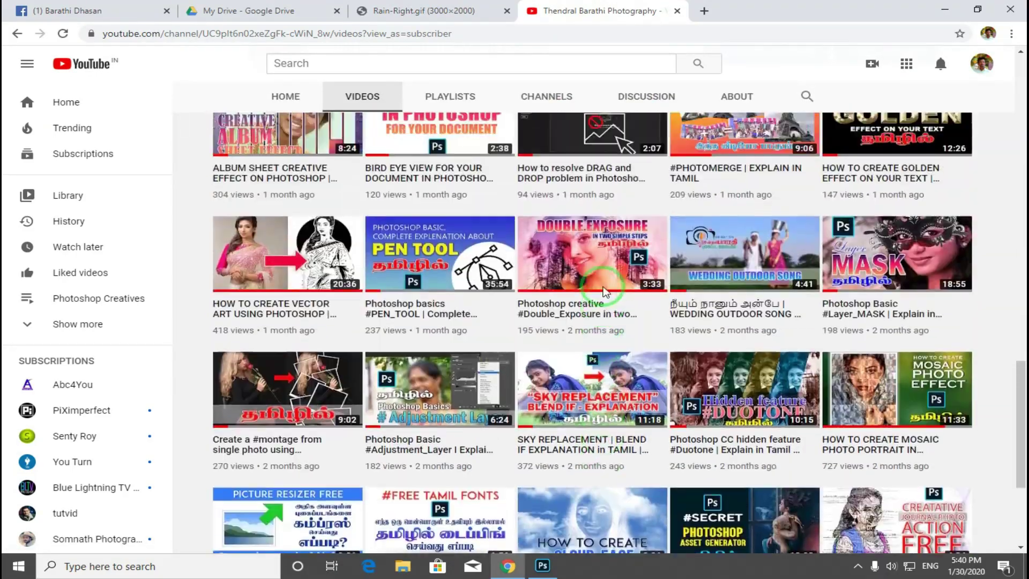
{"action": "scroll", "coordinate": [606, 292], "scroll_direction": "up", "scroll_amount": 2}
{"action": "scroll", "coordinate": [605, 292], "scroll_direction": "up", "scroll_amount": 4}
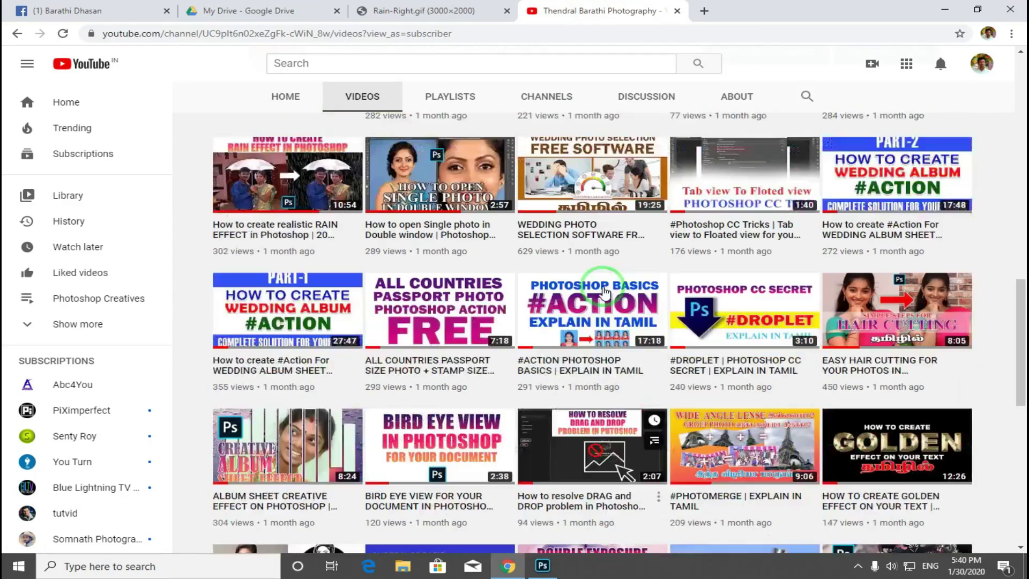
{"action": "scroll", "coordinate": [604, 292], "scroll_direction": "up", "scroll_amount": 6}
{"action": "scroll", "coordinate": [328, 459], "scroll_direction": "down", "scroll_amount": 2}
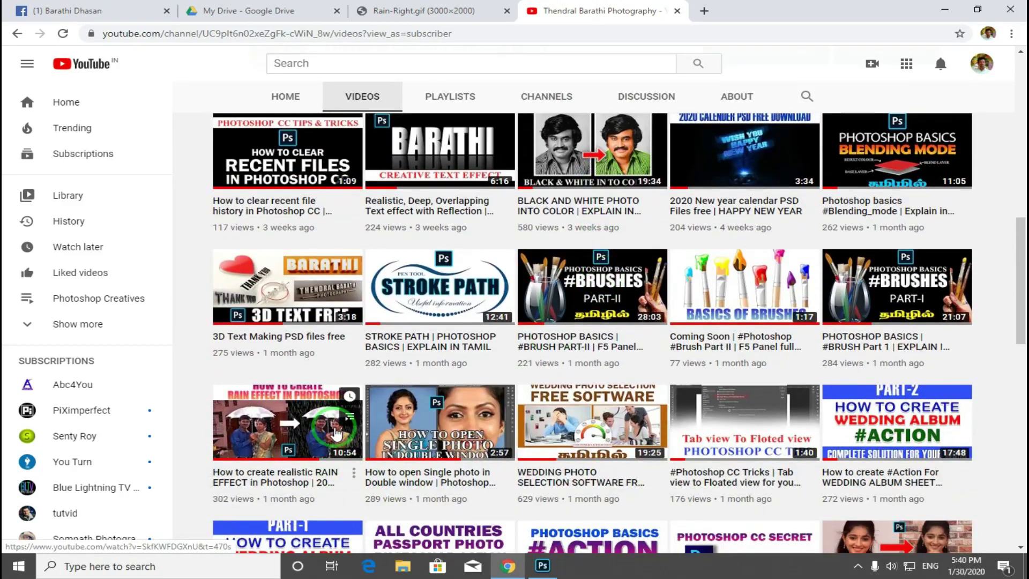
{"action": "left_click", "coordinate": [418, 10]}
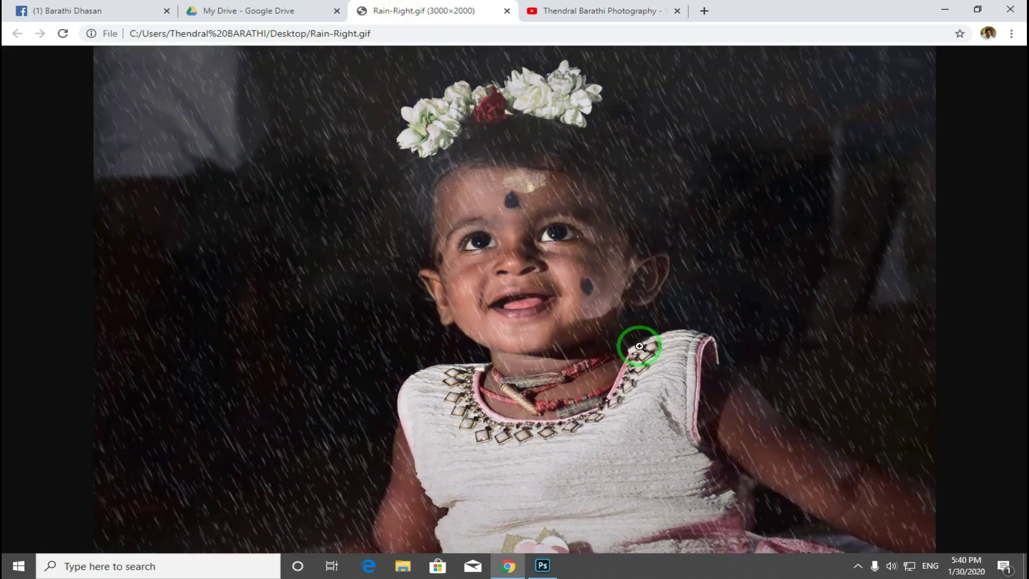
{"action": "left_click", "coordinate": [593, 12]}
- Scroll to the top of the YouTube channel page to see its banner and newest uploads
{"action": "scroll", "coordinate": [577, 242], "scroll_direction": "up", "scroll_amount": 10}
{"action": "scroll", "coordinate": [576, 242], "scroll_direction": "up", "scroll_amount": 5}
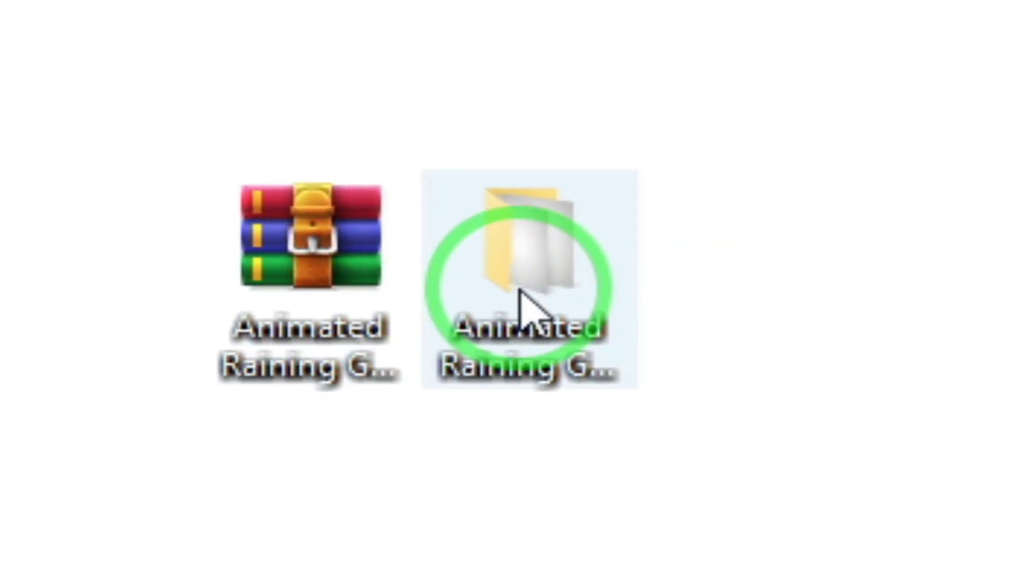
- Load Rain Left from the Animated Raining GIF template folder into Photoshop, then minimize Photoshop
{"action": "double_click", "coordinate": [521, 294]}
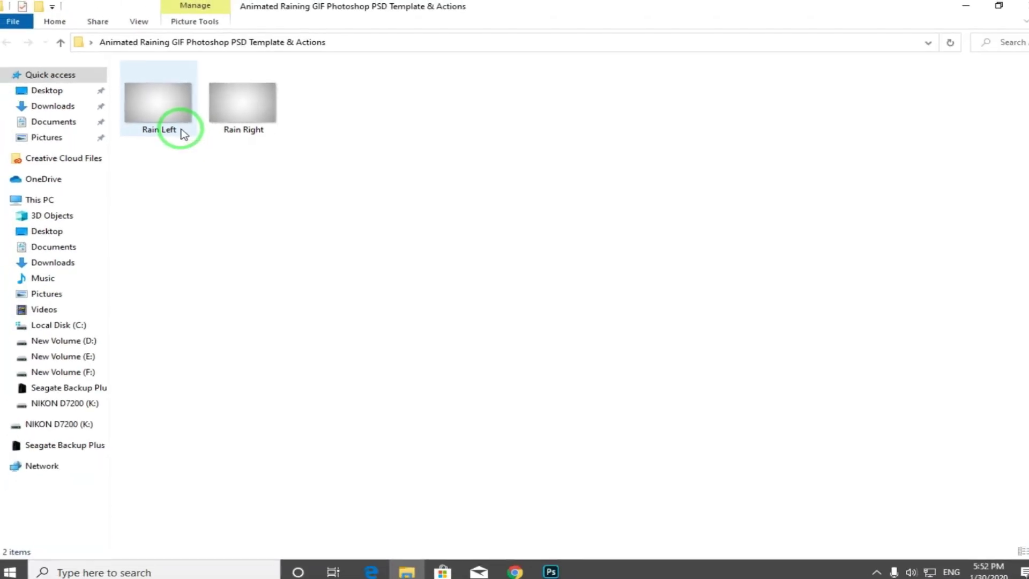
{"action": "left_click", "coordinate": [153, 107]}
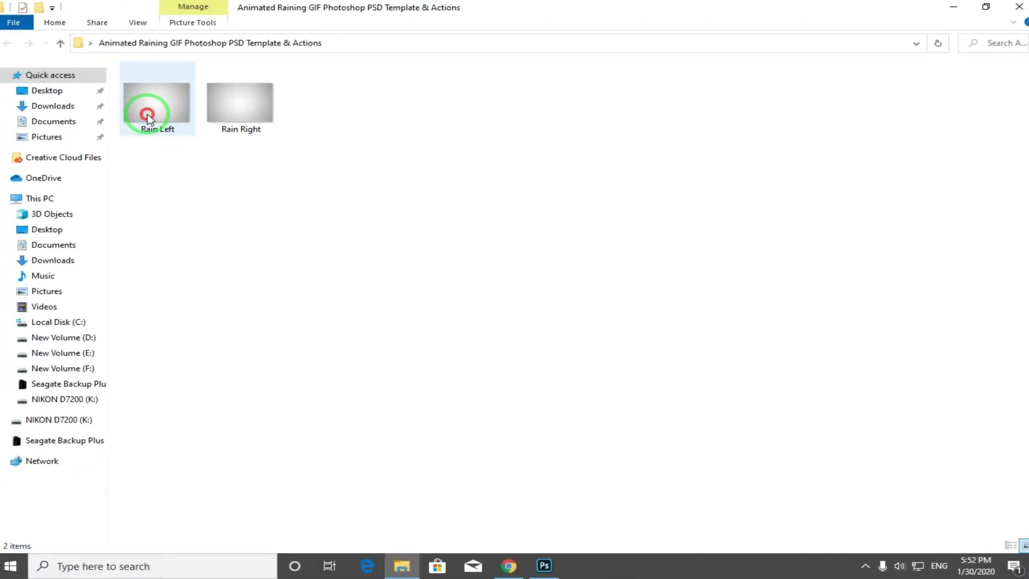
{"action": "left_click_drag", "start_coordinate": [155, 108], "coordinate": [553, 572]}
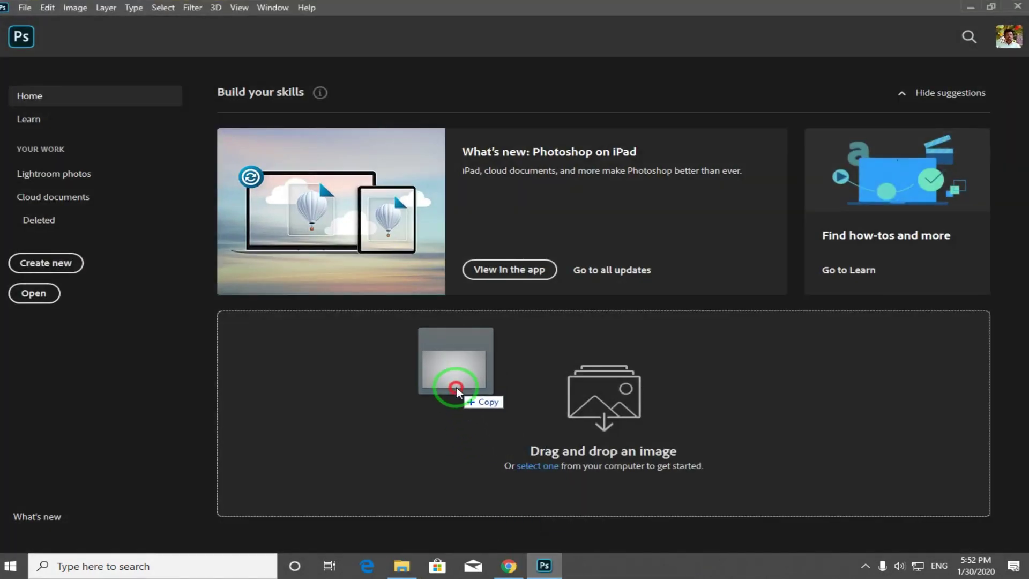
{"action": "left_click_drag", "start_coordinate": [554, 572], "coordinate": [455, 387]}
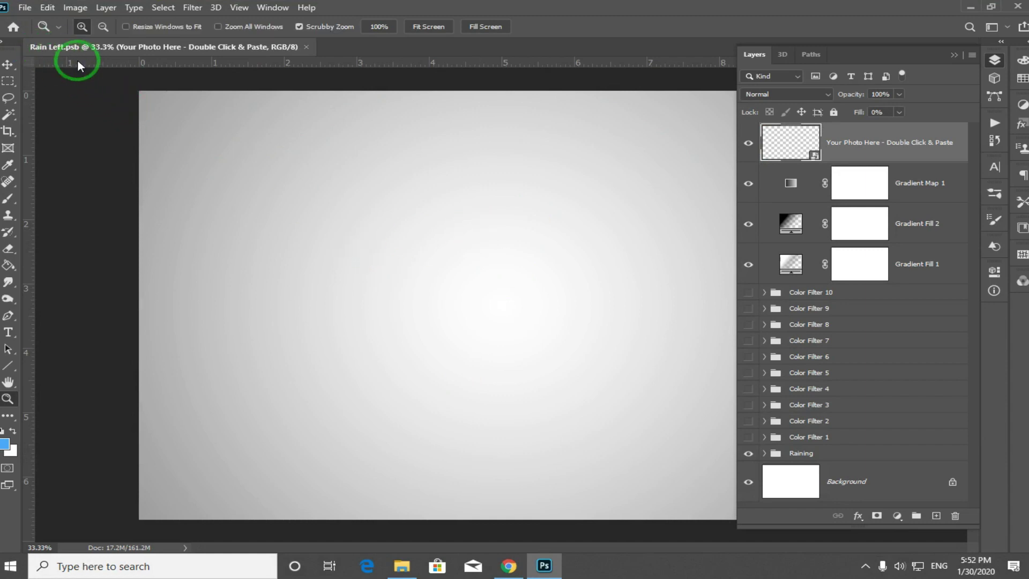
{"action": "left_click", "coordinate": [972, 7]}
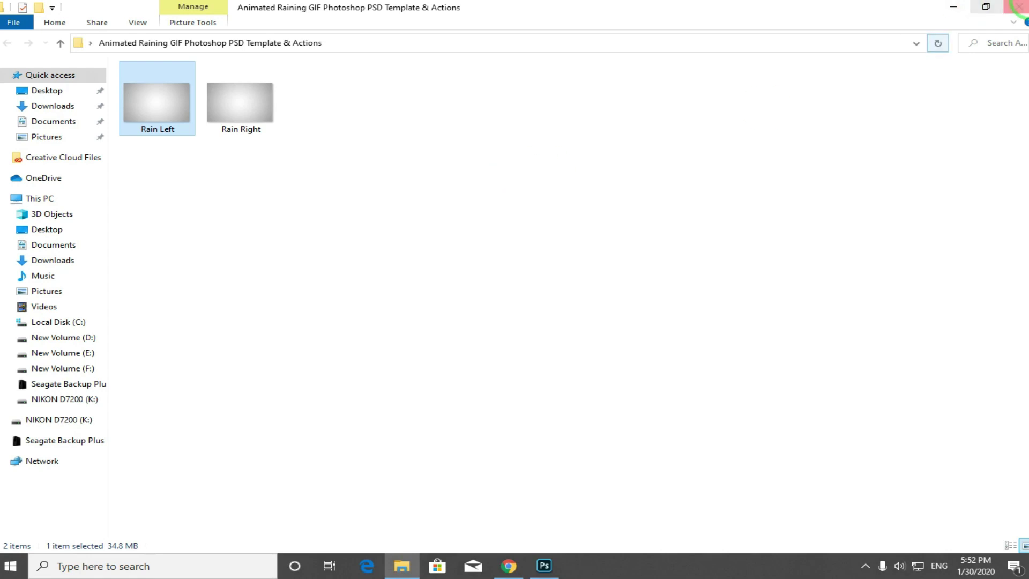
- Preview the rainy Rain Right image from the desktop in ACDSee Quick View
{"action": "left_click", "coordinate": [953, 10]}
{"action": "double_click", "coordinate": [19, 420]}
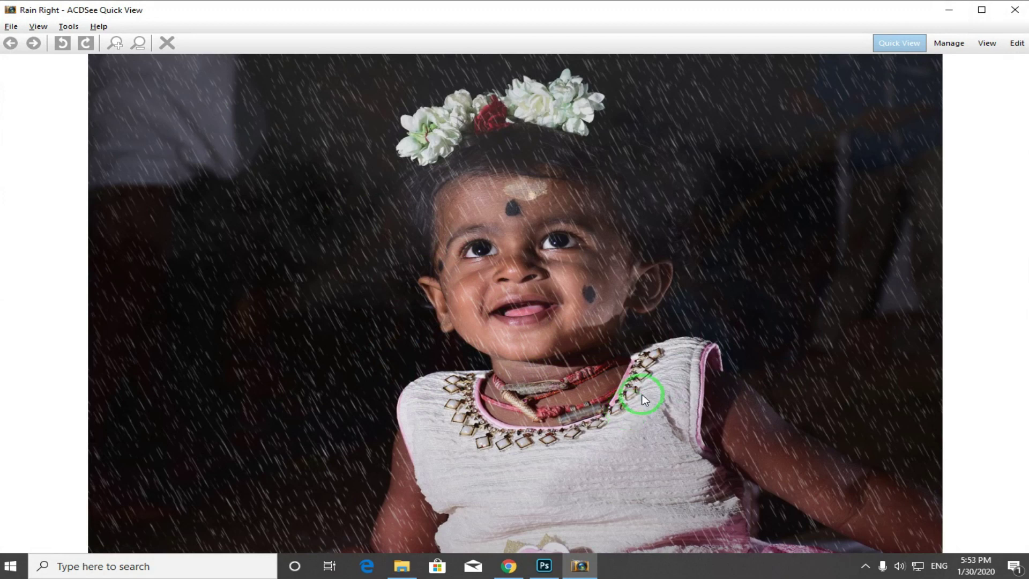
{"action": "left_click", "coordinate": [949, 9]}
- Drag the Rain Right template from the template folder into Photoshop
{"action": "left_click", "coordinate": [402, 566]}
{"action": "left_click", "coordinate": [239, 107]}
{"action": "mouse_move", "coordinate": [234, 114]}
{"action": "left_mouse_down"}
{"action": "mouse_move", "coordinate": [416, 24]}
{"action": "mouse_move", "coordinate": [487, 52]}
{"action": "left_mouse_up"}
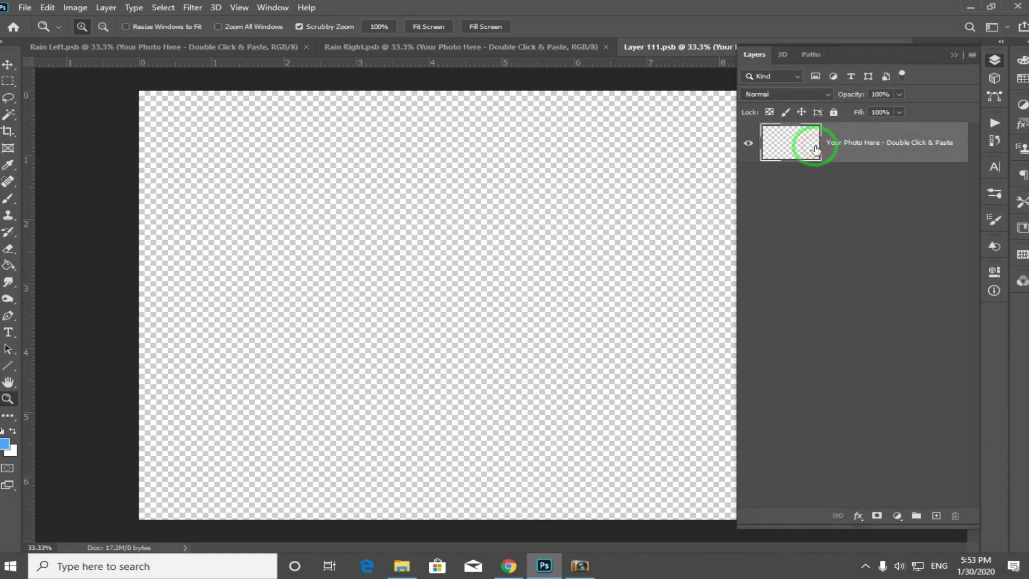
- Collapse the Layers panel and minimize Photoshop, leaving blank Layer 111.psb open
{"action": "left_click", "coordinate": [955, 55]}
{"action": "left_click", "coordinate": [971, 7]}
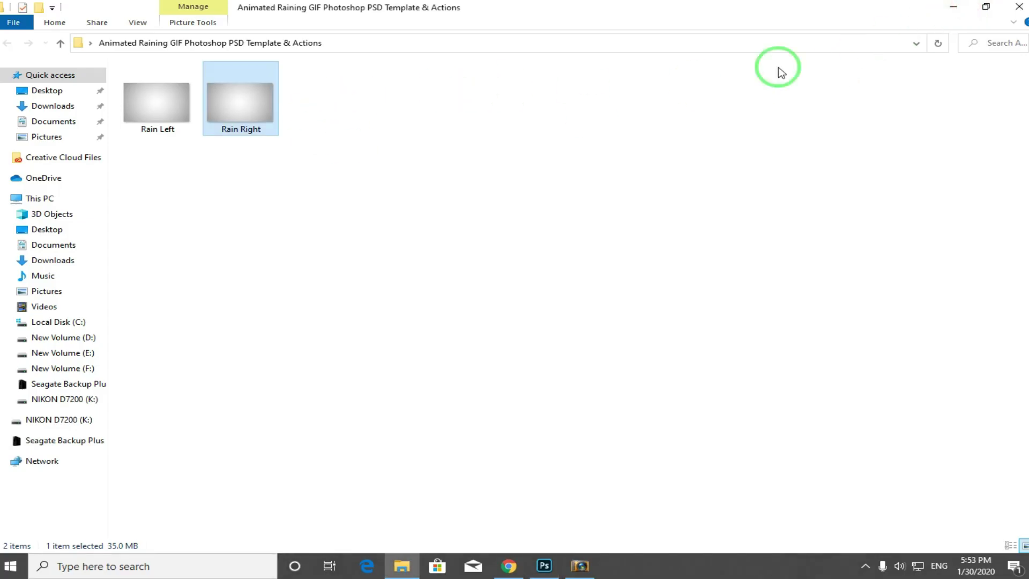
- Preview the DSC_6783 portrait in ACDSee Quick View, then drag it into Photoshop
{"action": "left_click", "coordinate": [954, 7]}
{"action": "left_click", "coordinate": [19, 412]}
{"action": "left_click", "coordinate": [26, 367], "text": "ctrl"}
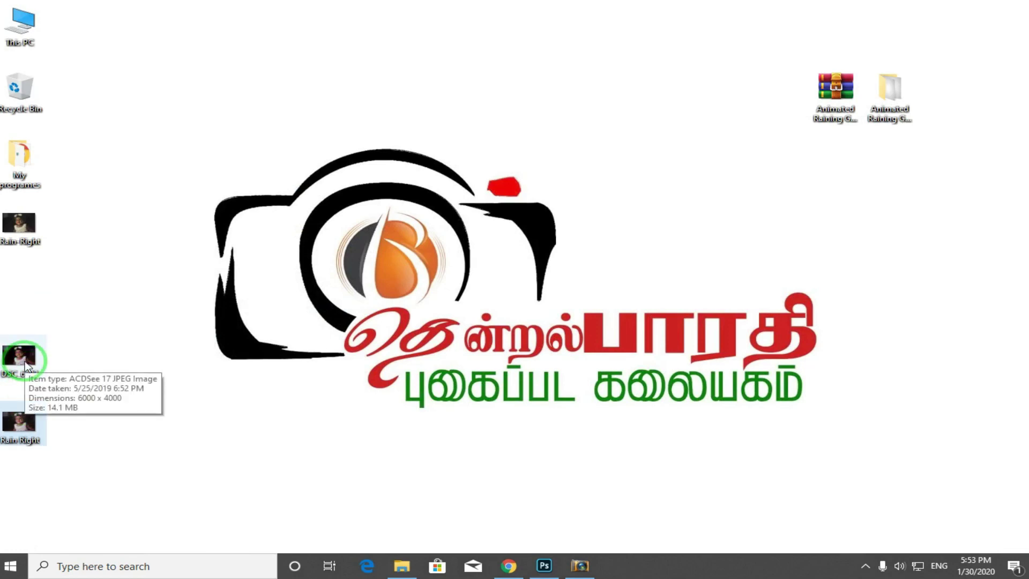
{"action": "double_click", "coordinate": [27, 367]}
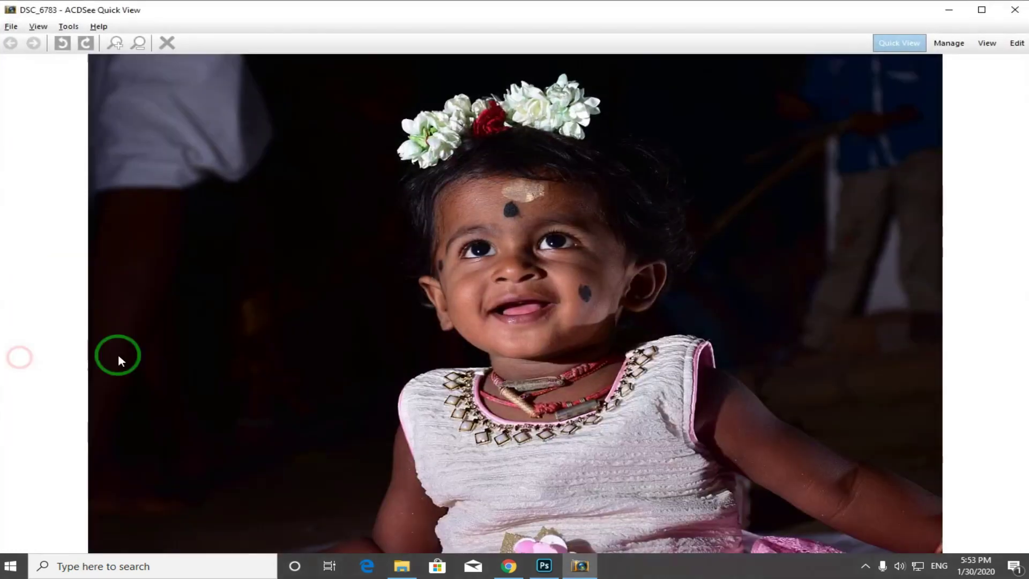
{"action": "left_click", "coordinate": [1018, 11]}
{"action": "mouse_move", "coordinate": [21, 356]}
{"action": "left_mouse_down"}
{"action": "mouse_move", "coordinate": [544, 565]}
{"action": "mouse_move", "coordinate": [934, 44]}
{"action": "left_mouse_up"}
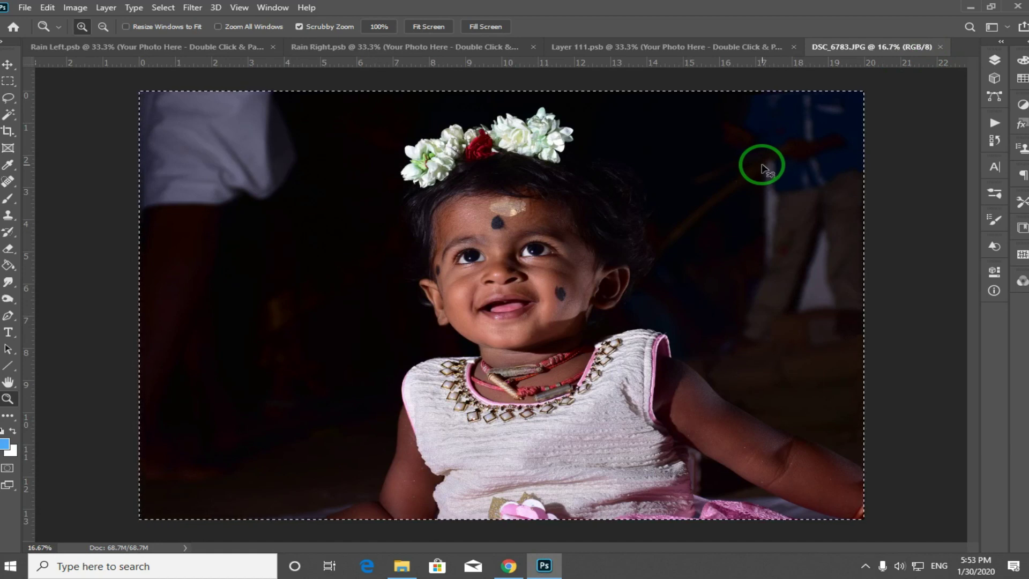
- Paste the DSC_6783 portrait into Layer 111.psb and free-transform it to fill the canvas
{"action": "key", "text": "ctrl+w"}
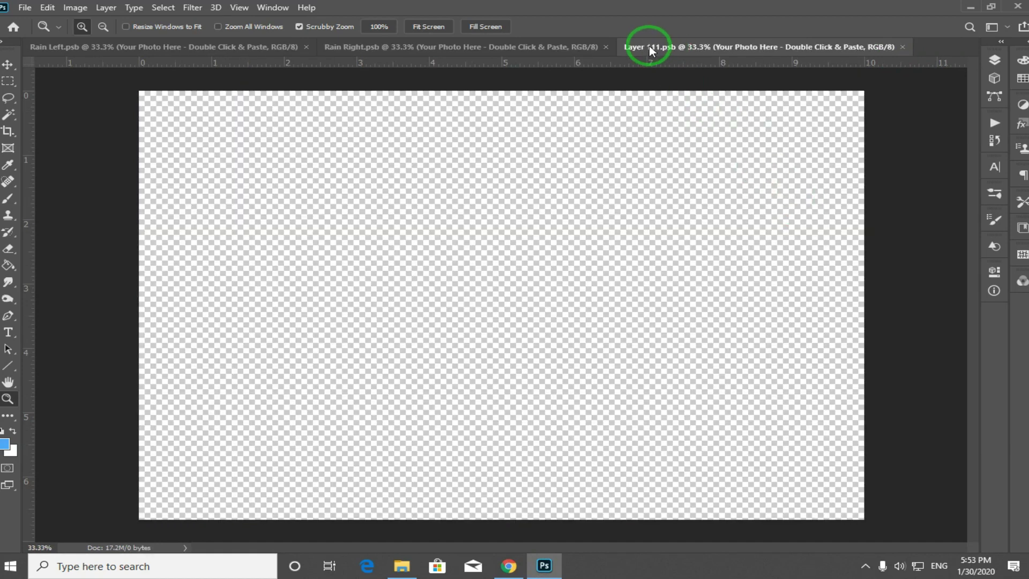
{"action": "key", "text": "ctrl+v"}
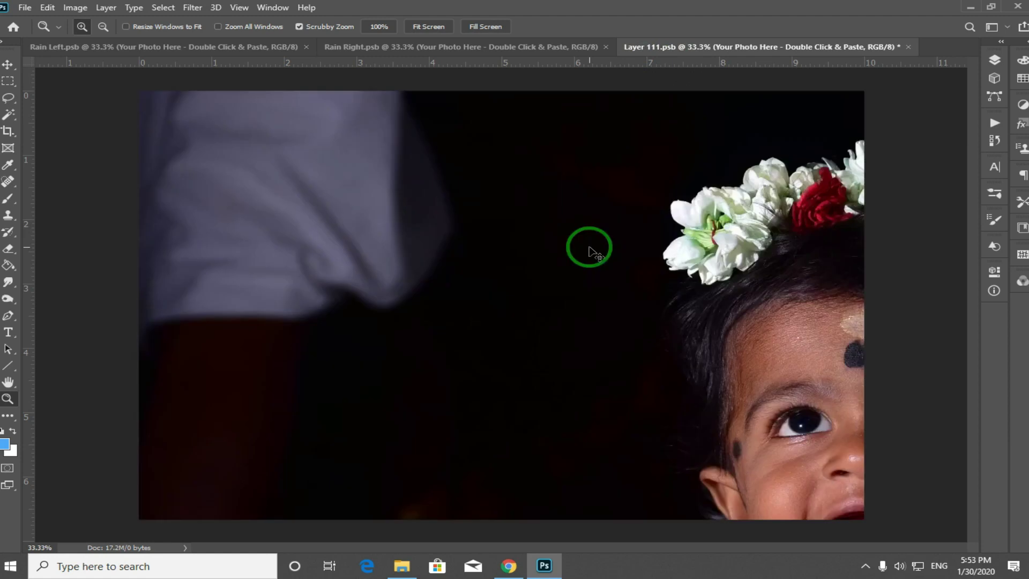
{"action": "key", "text": "ctrl+t"}
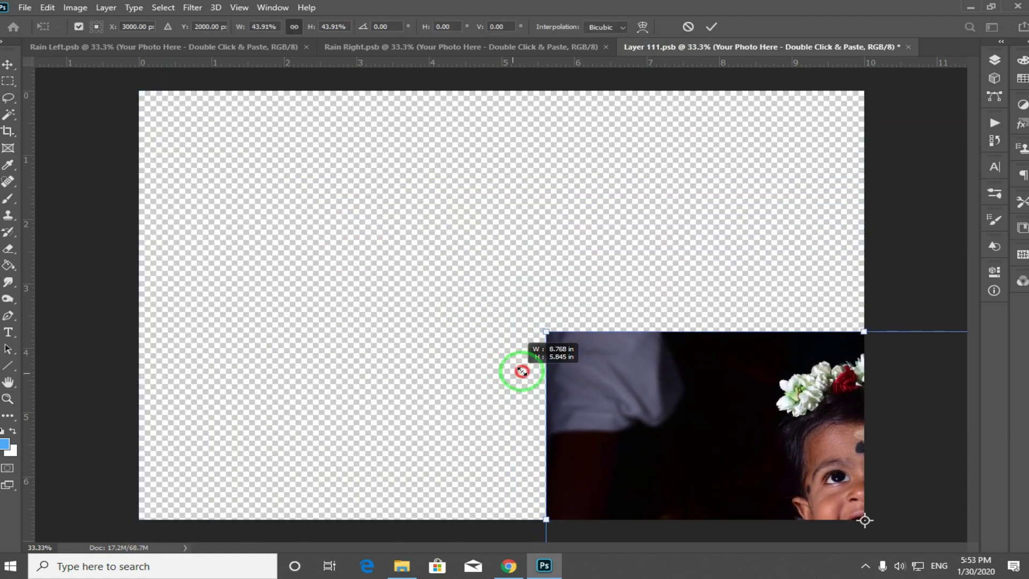
{"action": "left_click_drag", "start_coordinate": [136, 92], "coordinate": [547, 362]}
{"action": "left_click_drag", "start_coordinate": [627, 445], "coordinate": [222, 174]}
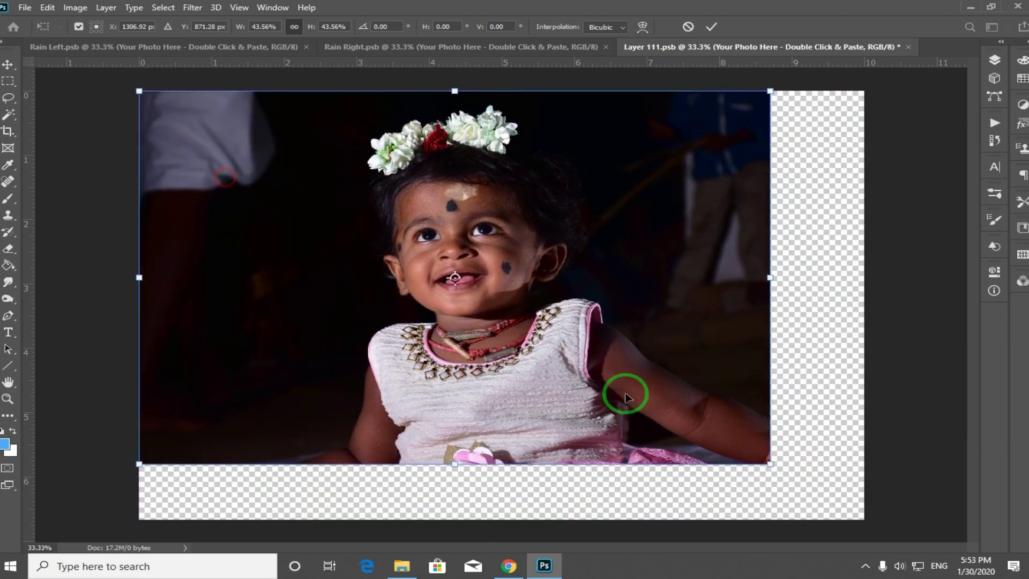
{"action": "mouse_move", "coordinate": [770, 460]}
{"action": "left_mouse_down"}
{"action": "mouse_move", "coordinate": [815, 504]}
{"action": "mouse_move", "coordinate": [868, 517]}
{"action": "left_mouse_up"}
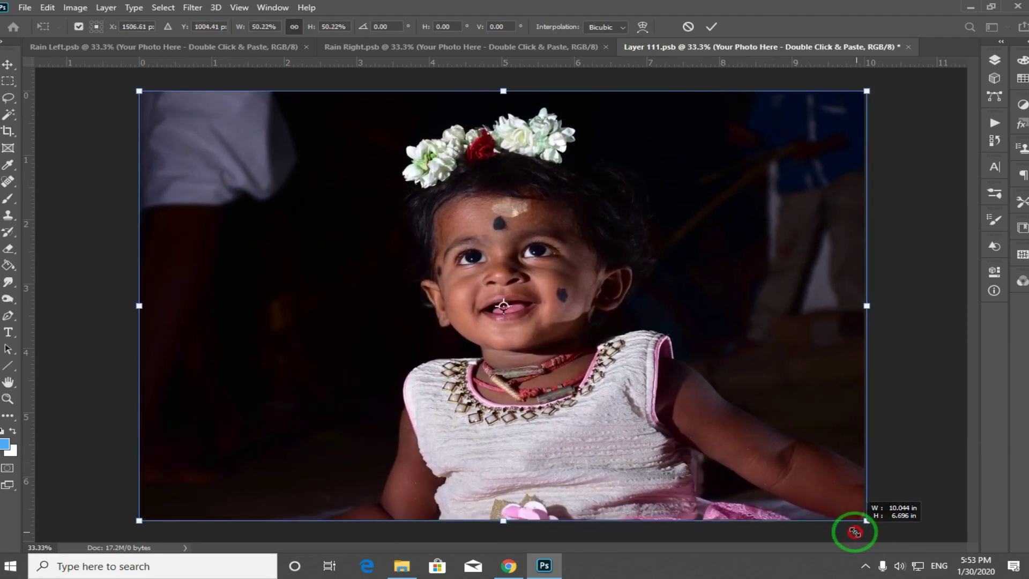
{"action": "key", "text": "Return"}
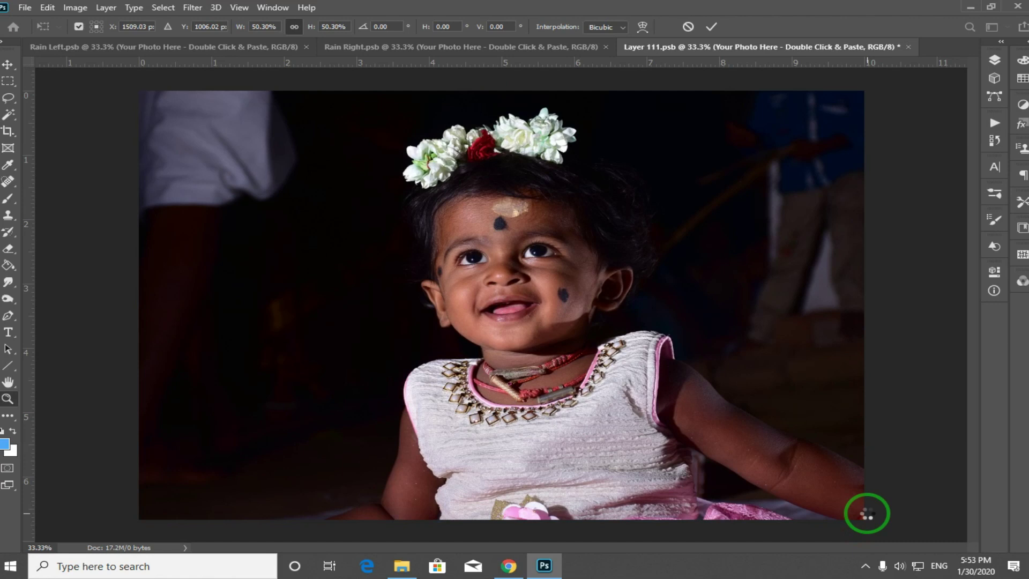
{"action": "key", "text": "z"}
{"action": "left_click_drag", "start_coordinate": [513, 268], "coordinate": [569, 340]}
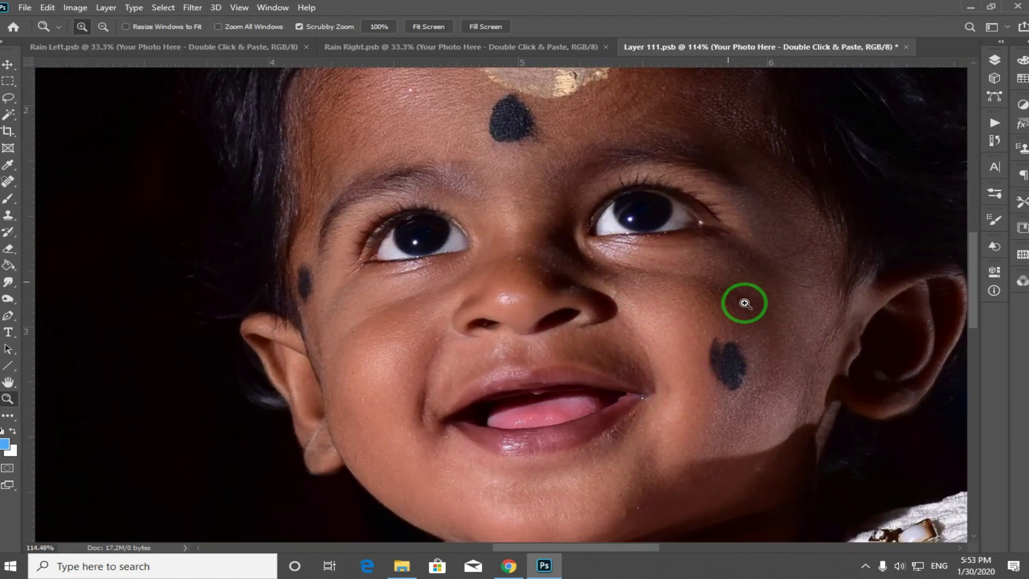
- Zoom out to check the girl, then save and close Layer 111.psb
{"action": "left_click", "coordinate": [733, 294], "text": "alt"}
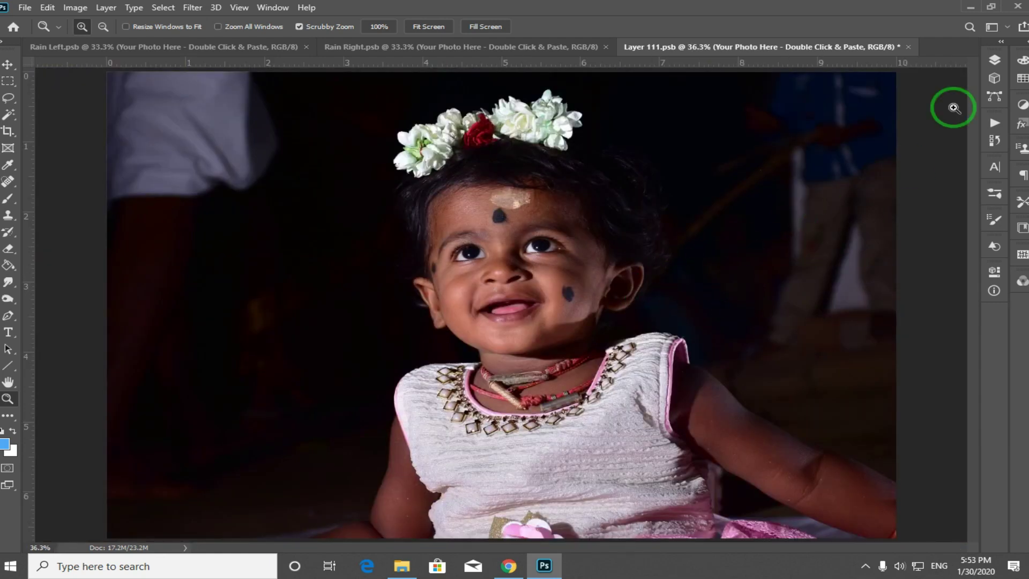
{"action": "key", "text": "ctrl+s"}
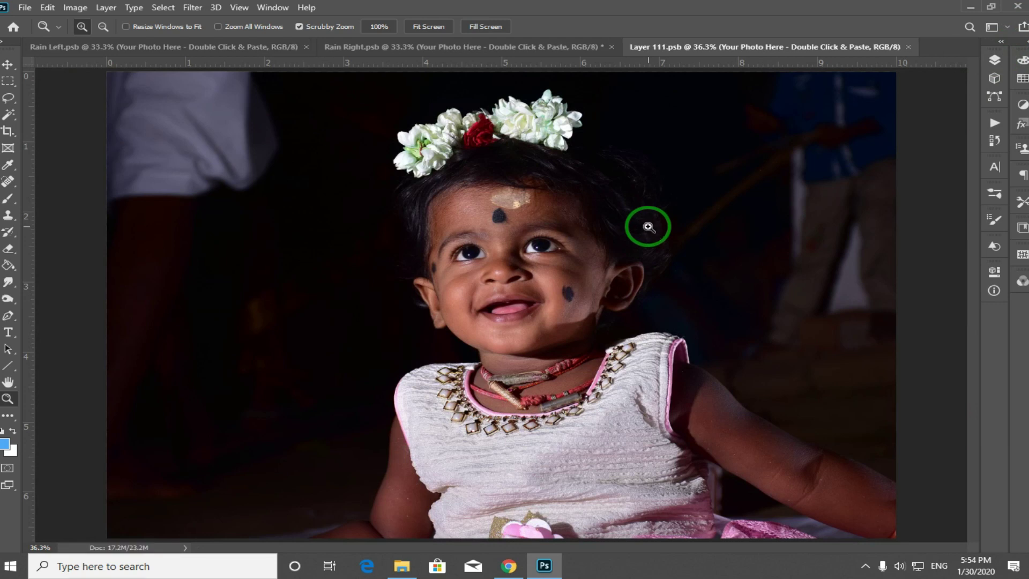
{"action": "key", "text": "ctrl+w"}
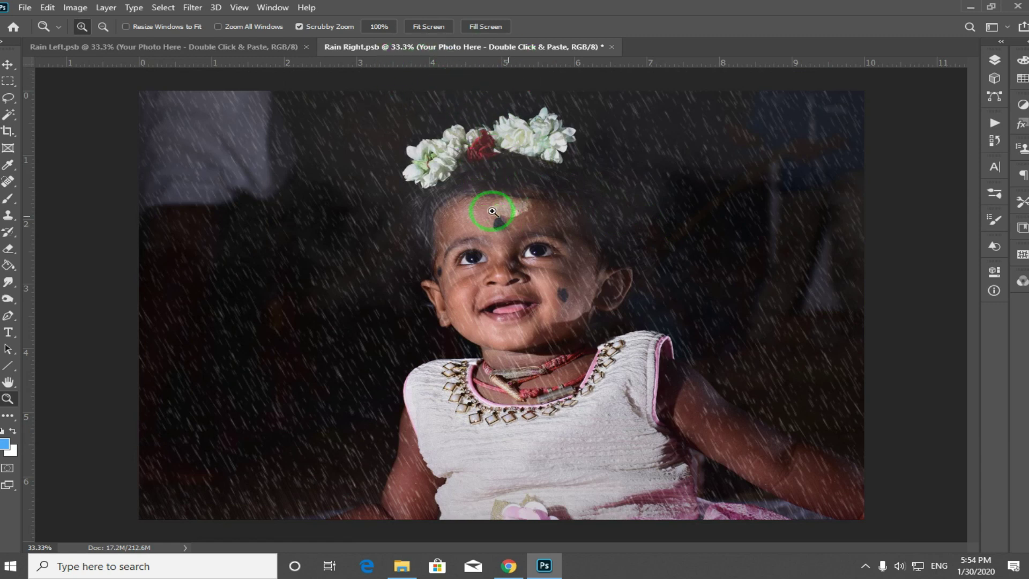
- Close Rain Left.psb and show Rain Right's gradient and Color Filter layers in the Layers panel
{"action": "left_click", "coordinate": [197, 47]}
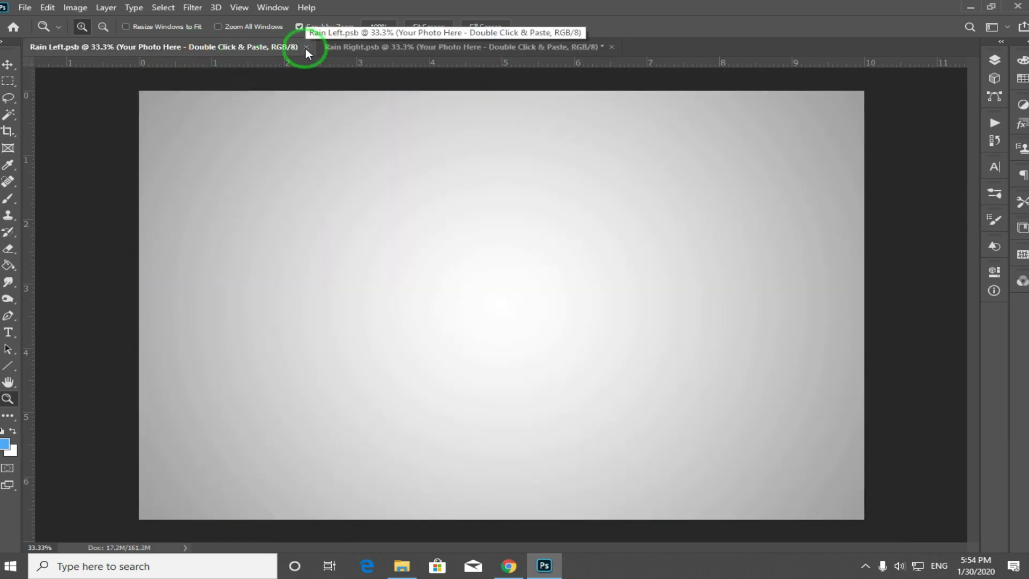
{"action": "left_click", "coordinate": [306, 47]}
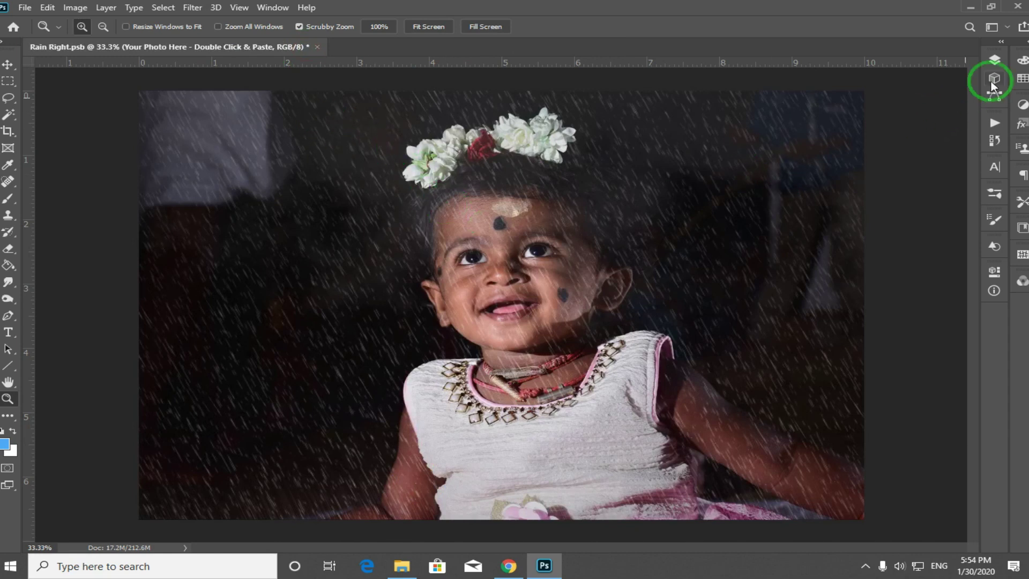
{"action": "left_click", "coordinate": [995, 61]}
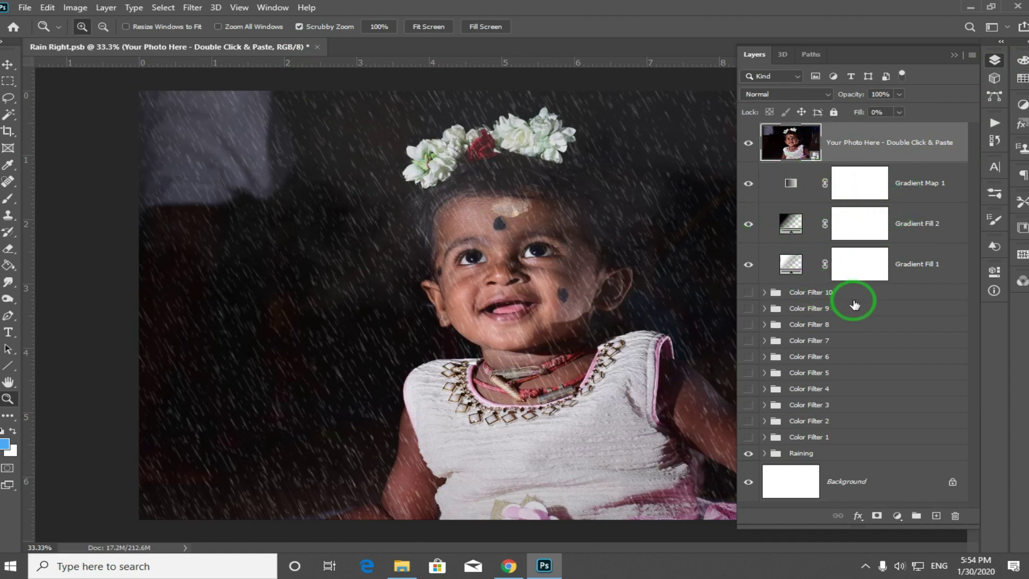
{"action": "double_click", "coordinate": [787, 224]}
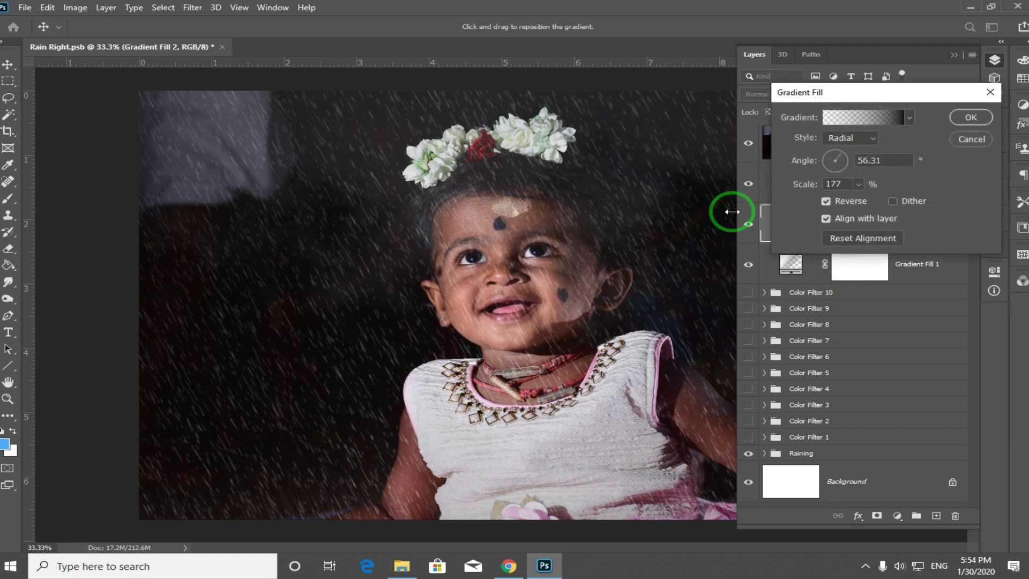
{"action": "left_click_drag", "start_coordinate": [843, 165], "coordinate": [829, 162]}
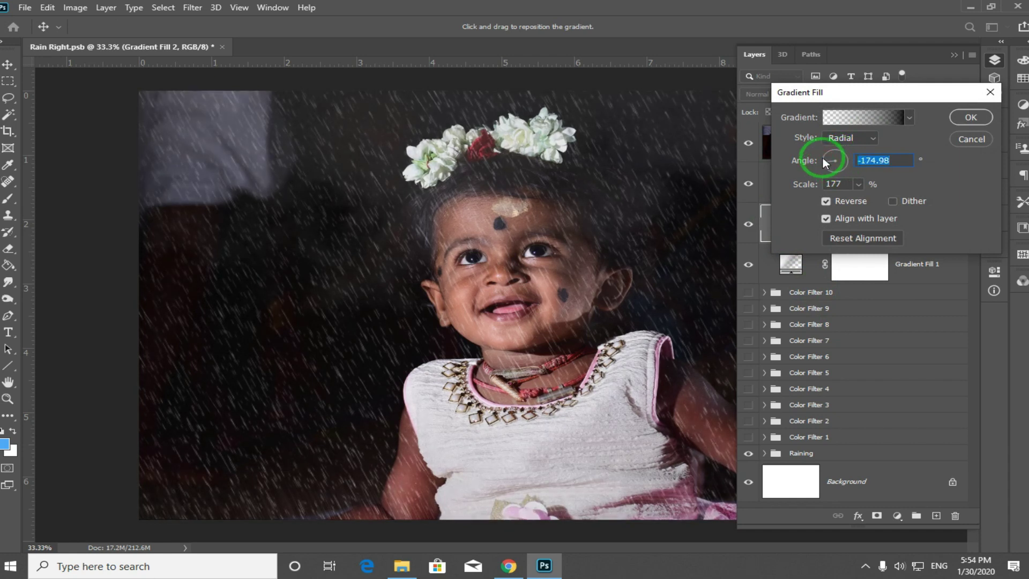
{"action": "left_click", "coordinate": [970, 139]}
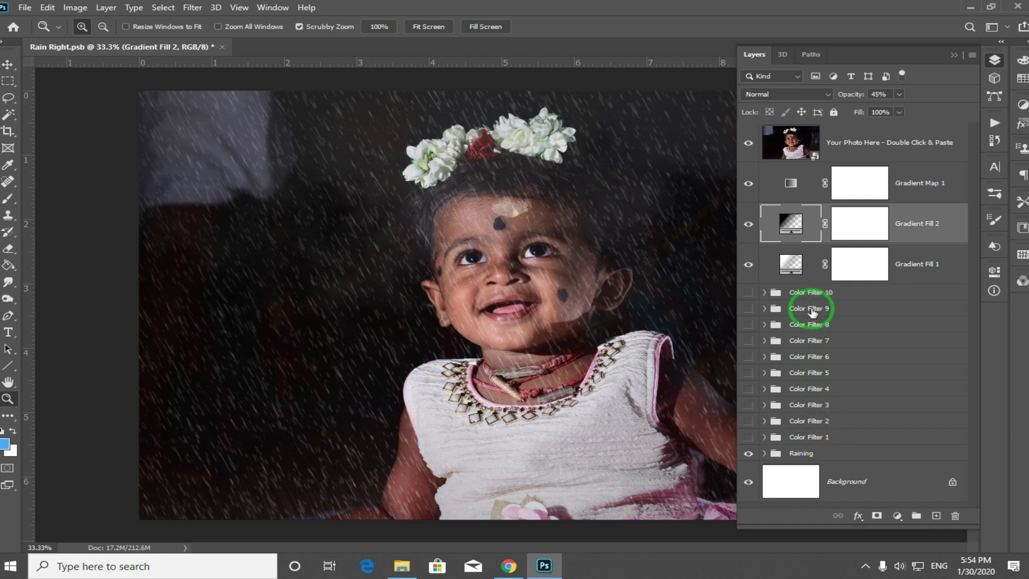
{"action": "left_click", "coordinate": [748, 293]}
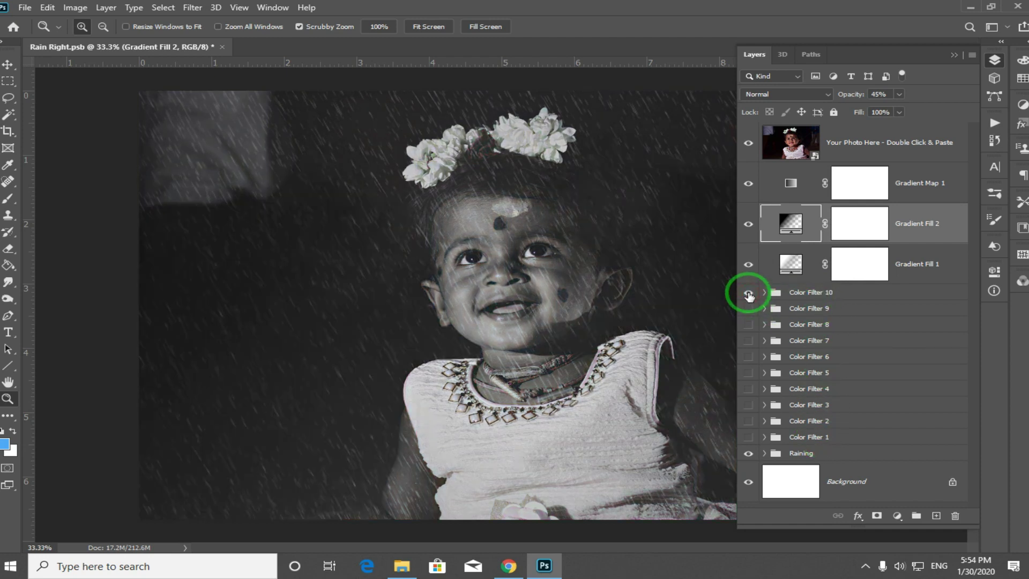
{"action": "left_click", "coordinate": [749, 294]}
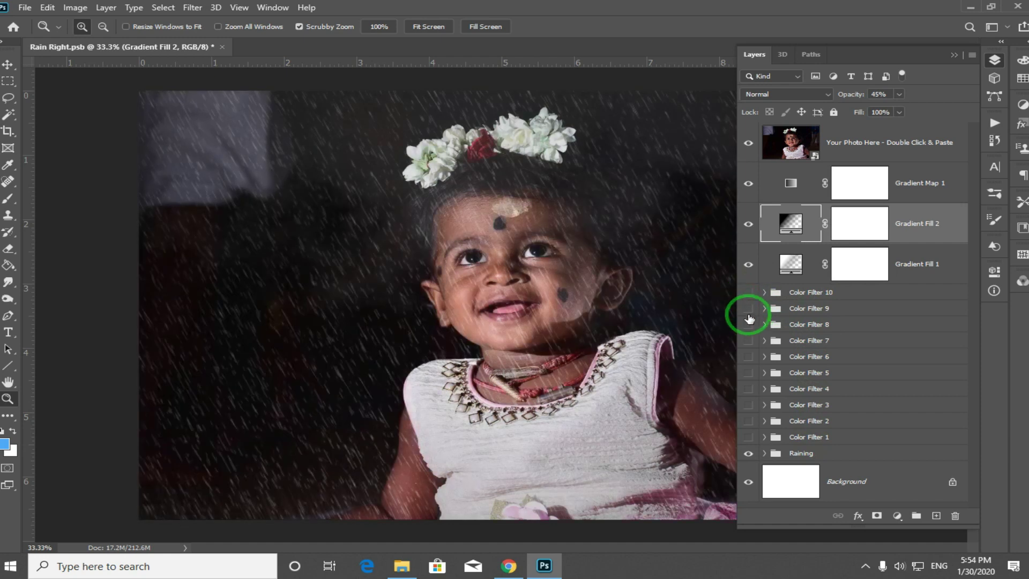
{"action": "left_click", "coordinate": [748, 309]}
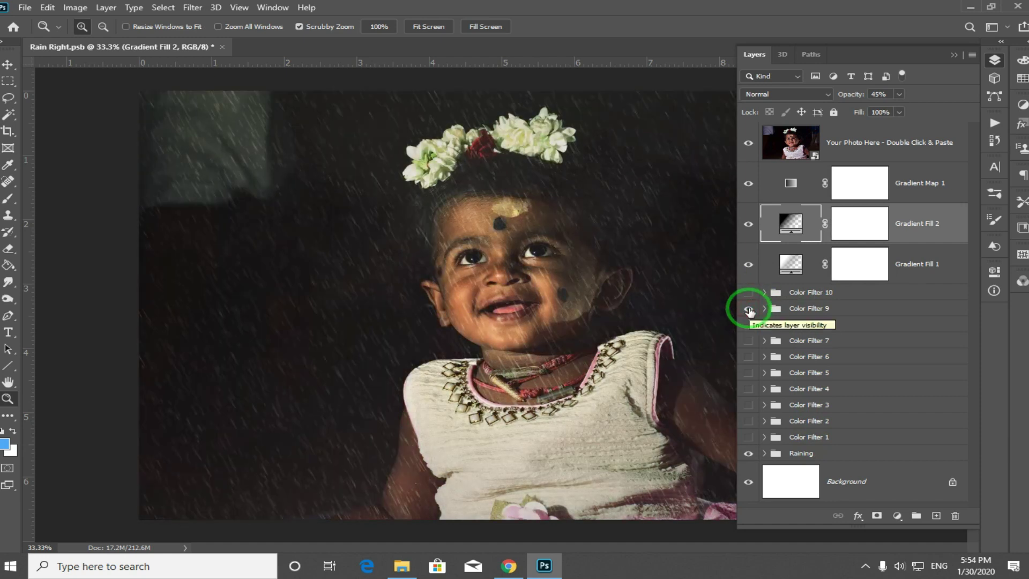
{"action": "left_click", "coordinate": [749, 309]}
{"action": "left_click", "coordinate": [749, 325]}
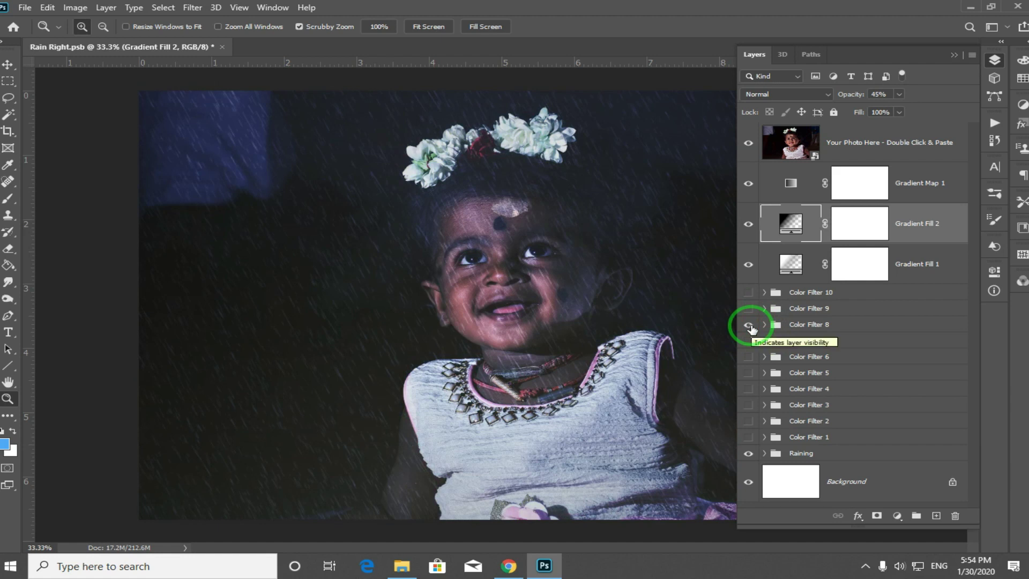
{"action": "left_click", "coordinate": [750, 325]}
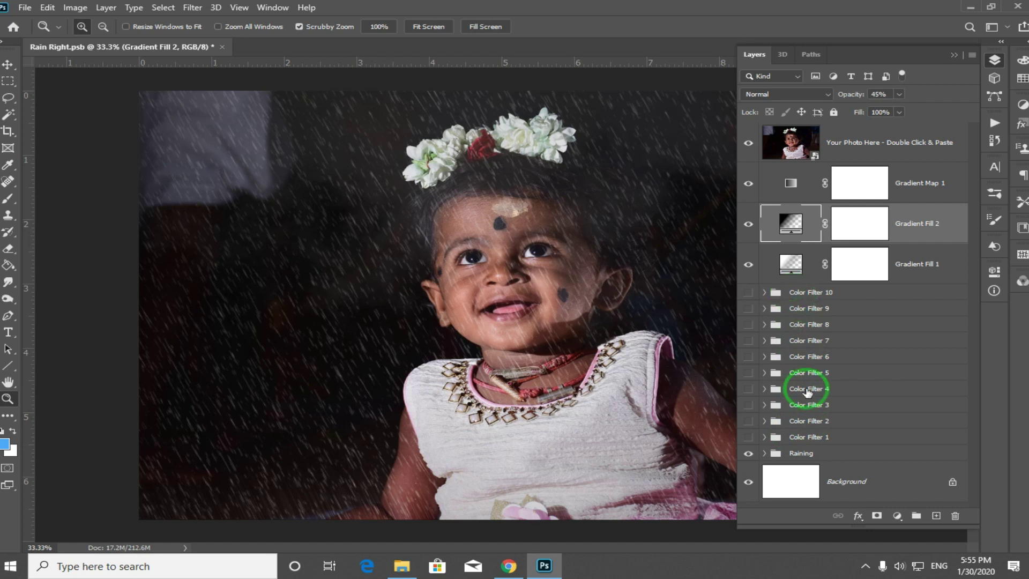
{"action": "left_click", "coordinate": [749, 308]}
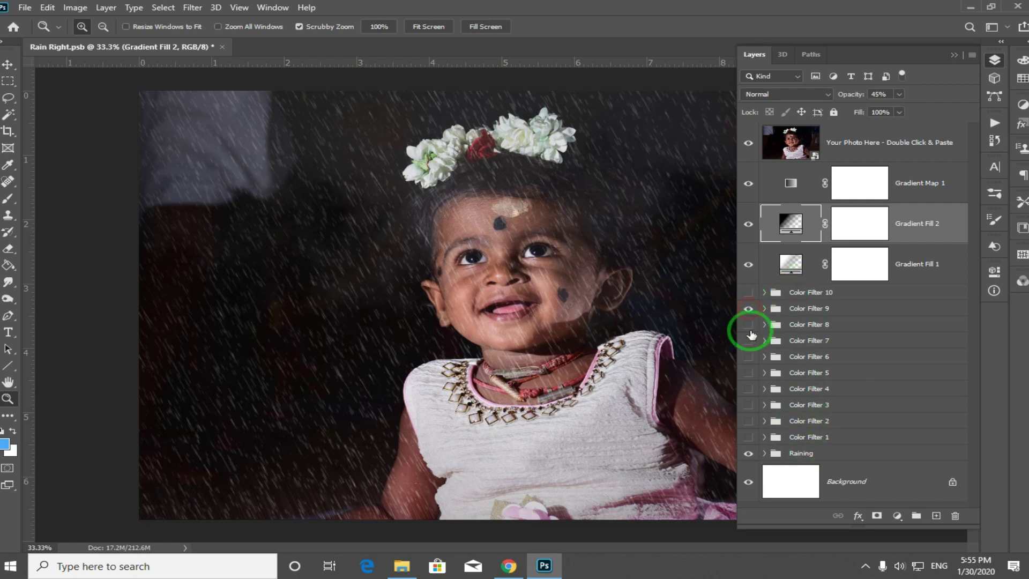
{"action": "left_click", "coordinate": [749, 326]}
{"action": "left_click", "coordinate": [748, 341]}
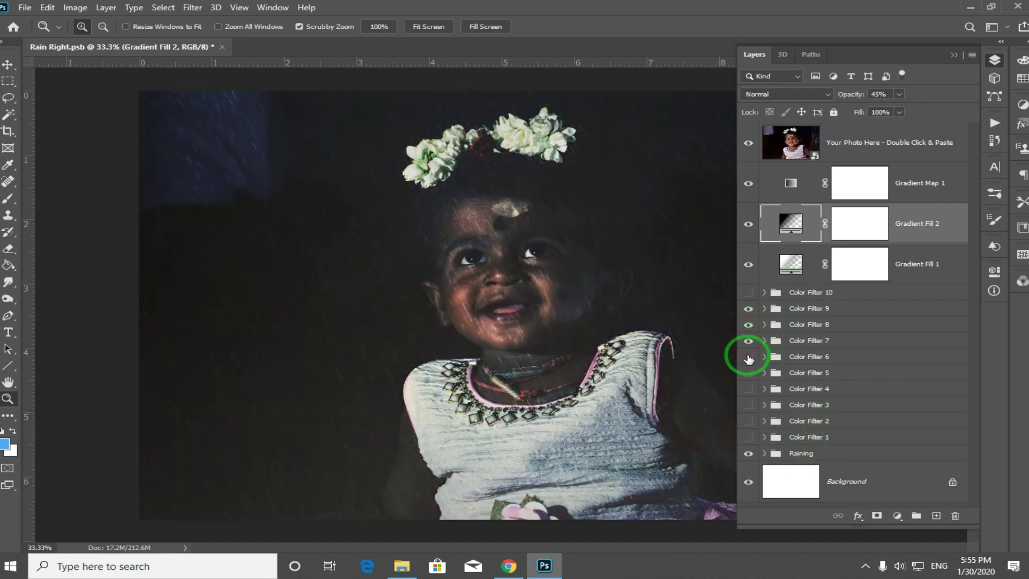
{"action": "left_click_drag", "start_coordinate": [750, 343], "coordinate": [748, 308]}
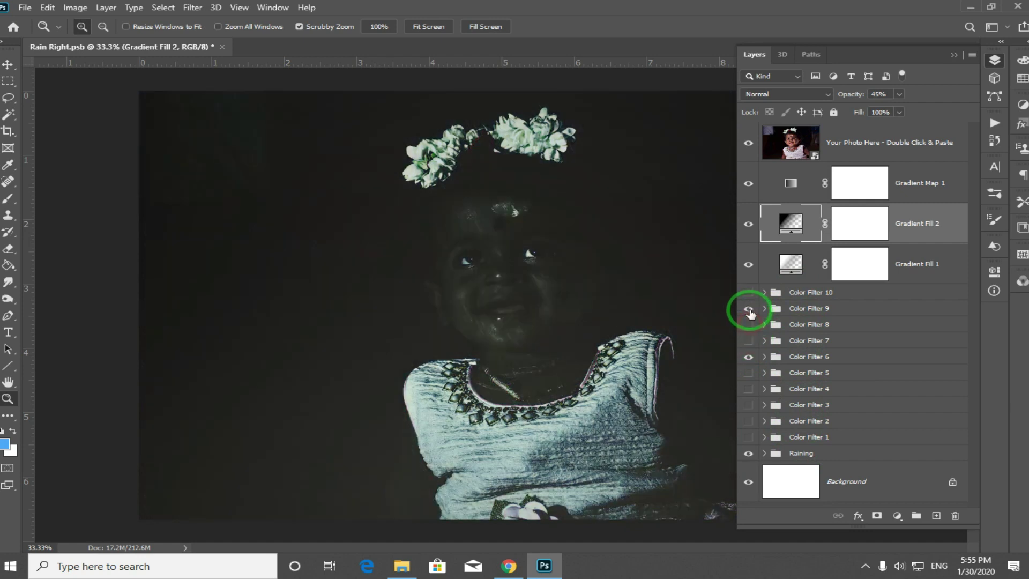
{"action": "left_click", "coordinate": [749, 355]}
{"action": "left_click", "coordinate": [749, 357]}
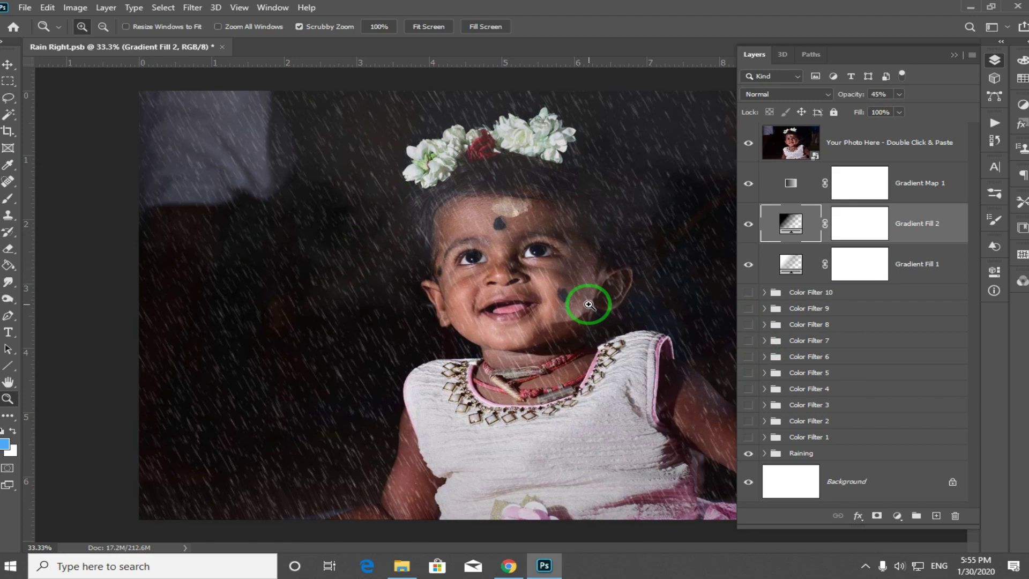
- Open the File menu, dismiss it, then reopen it to reach Export > Save for Web (Legacy)
{"action": "left_click", "coordinate": [24, 7]}
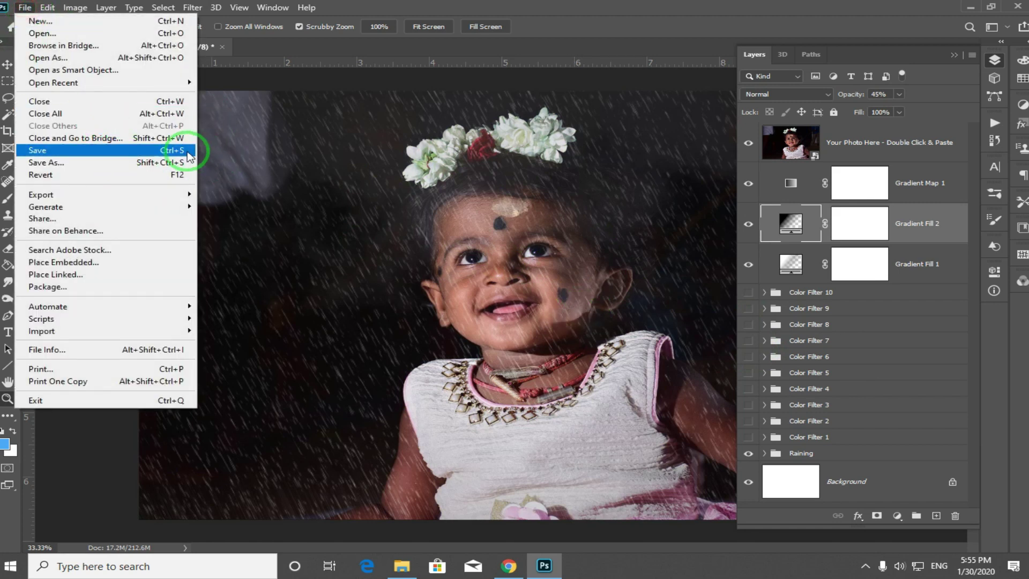
{"action": "left_click", "coordinate": [599, 224]}
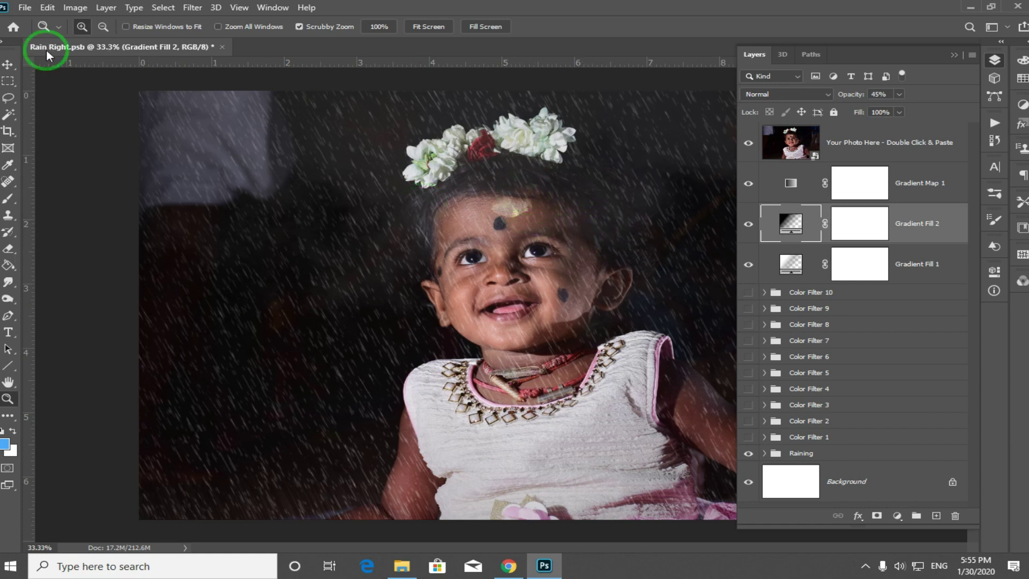
{"action": "left_click", "coordinate": [24, 8]}
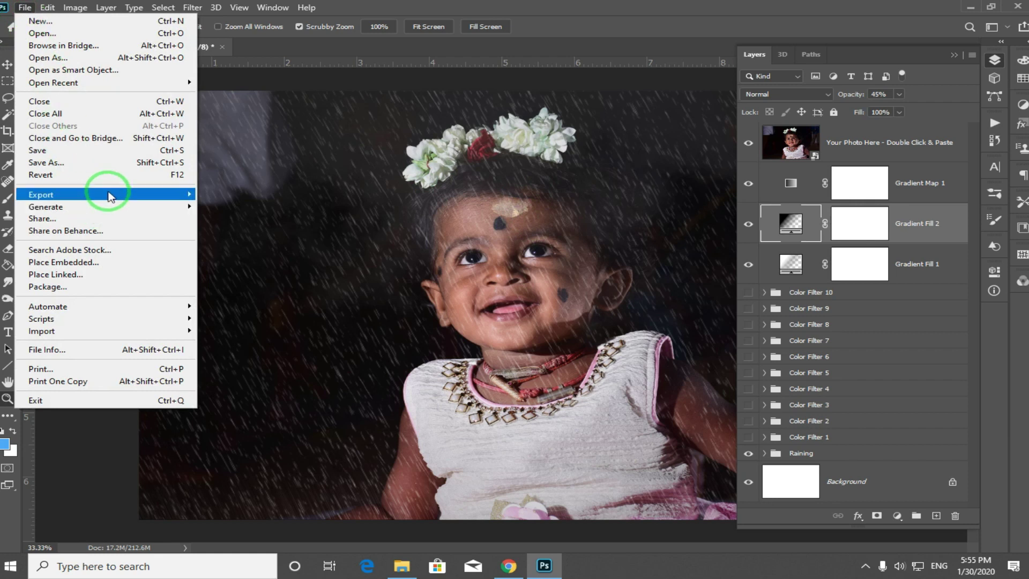
{"action": "mouse_move", "coordinate": [41, 194]}
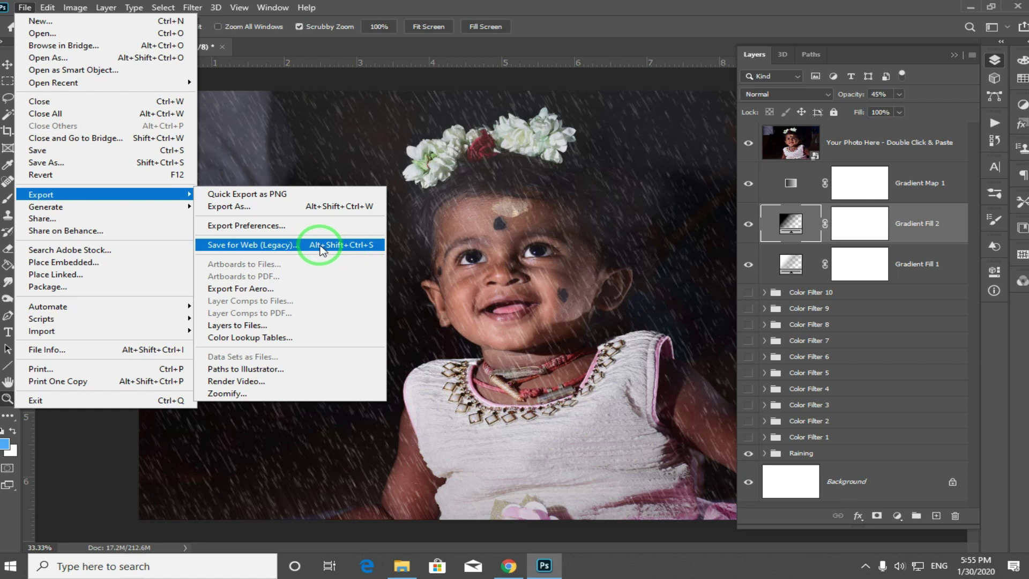
- In Save for Web, play the rain GIF preview at 25% zoom and start saving it as Rain-Right
{"action": "left_click", "coordinate": [320, 247]}
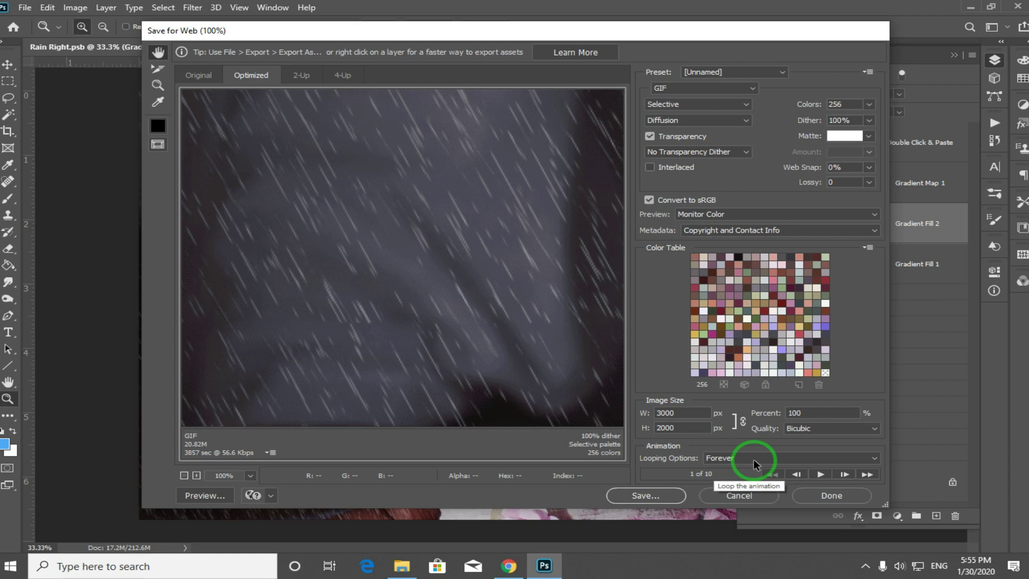
{"action": "left_click", "coordinate": [819, 473]}
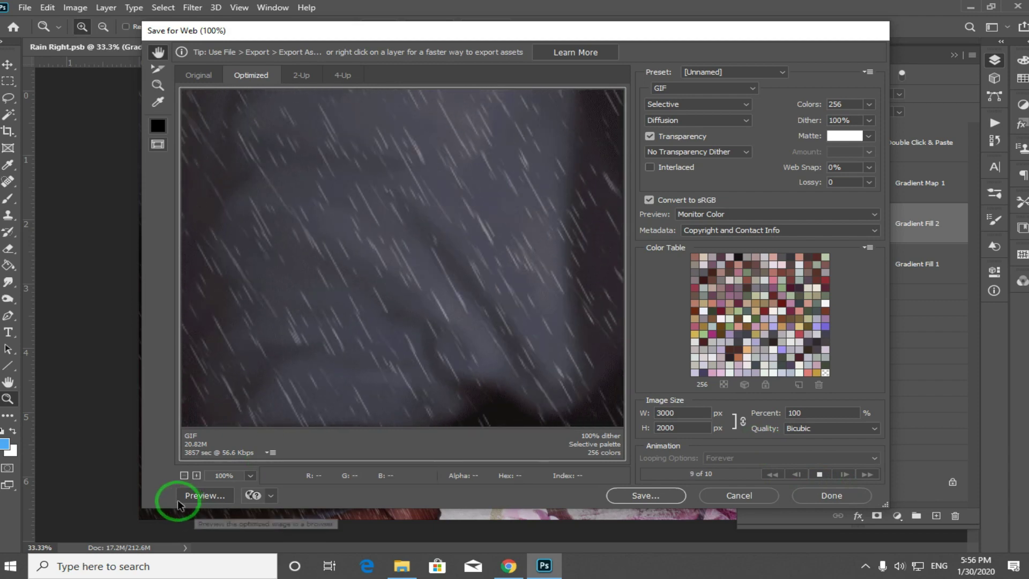
{"action": "left_click", "coordinate": [184, 476]}
{"action": "left_click", "coordinate": [185, 476]}
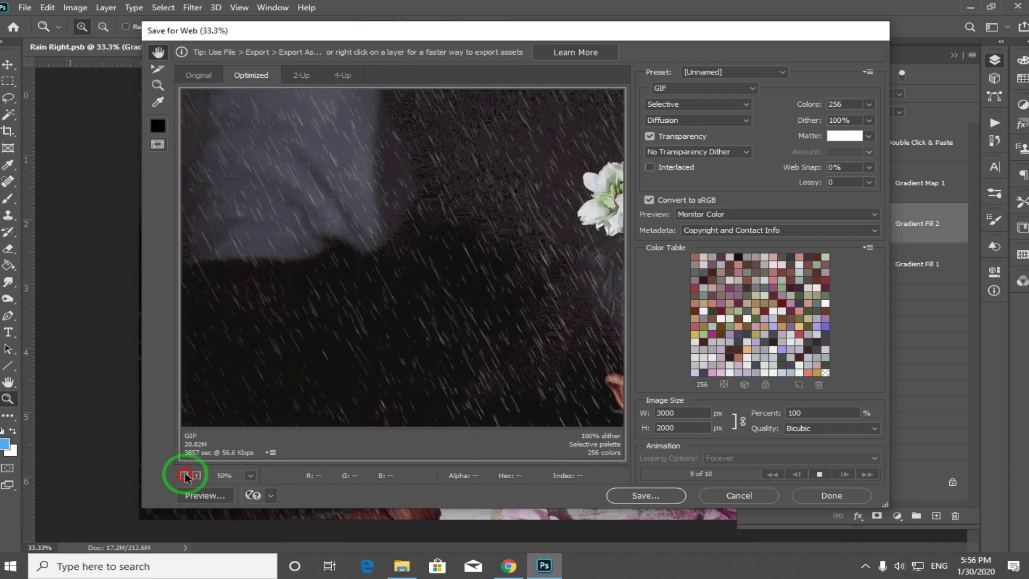
{"action": "left_click", "coordinate": [185, 476]}
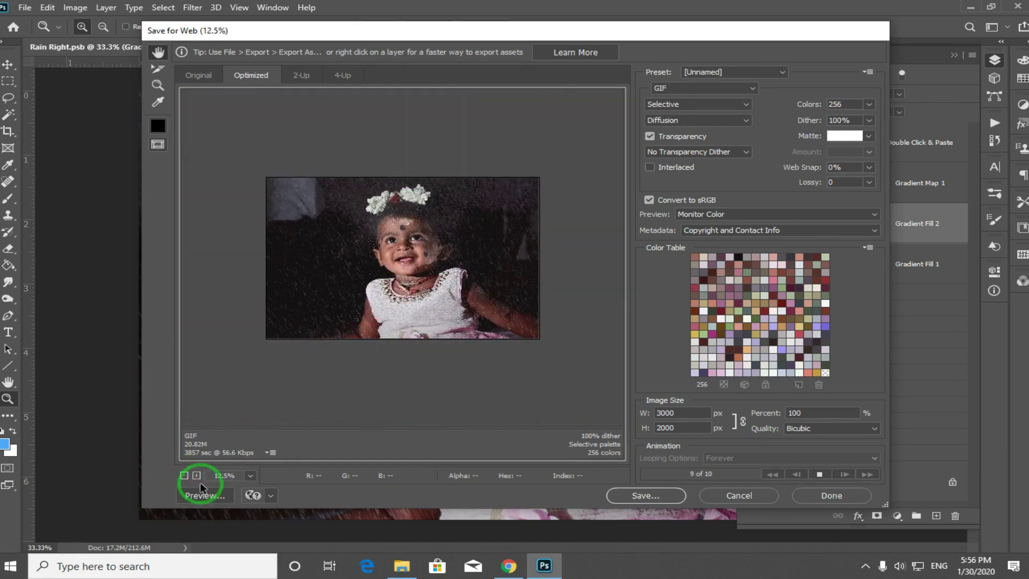
{"action": "left_click", "coordinate": [197, 475]}
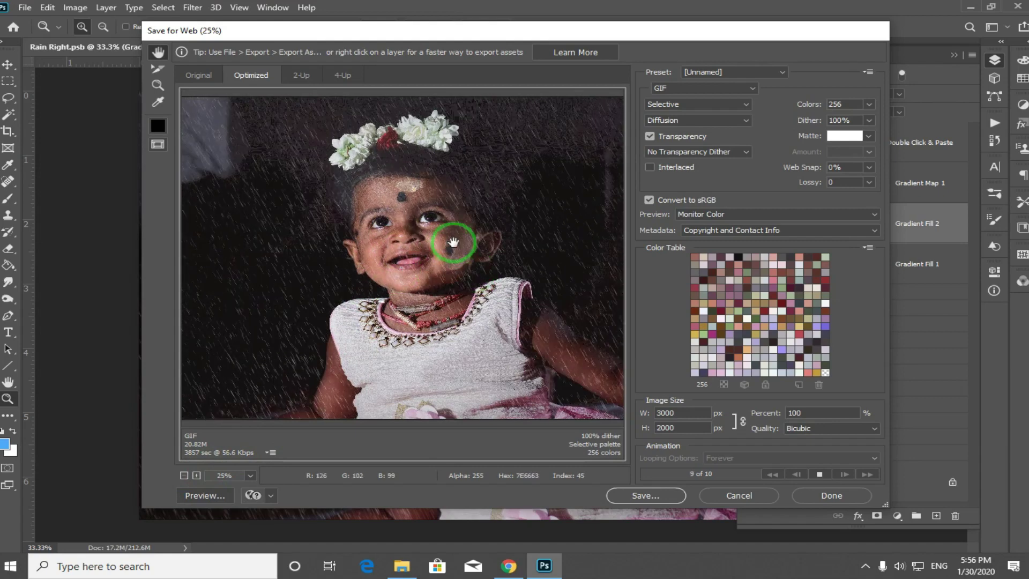
{"action": "left_click", "coordinate": [650, 494]}
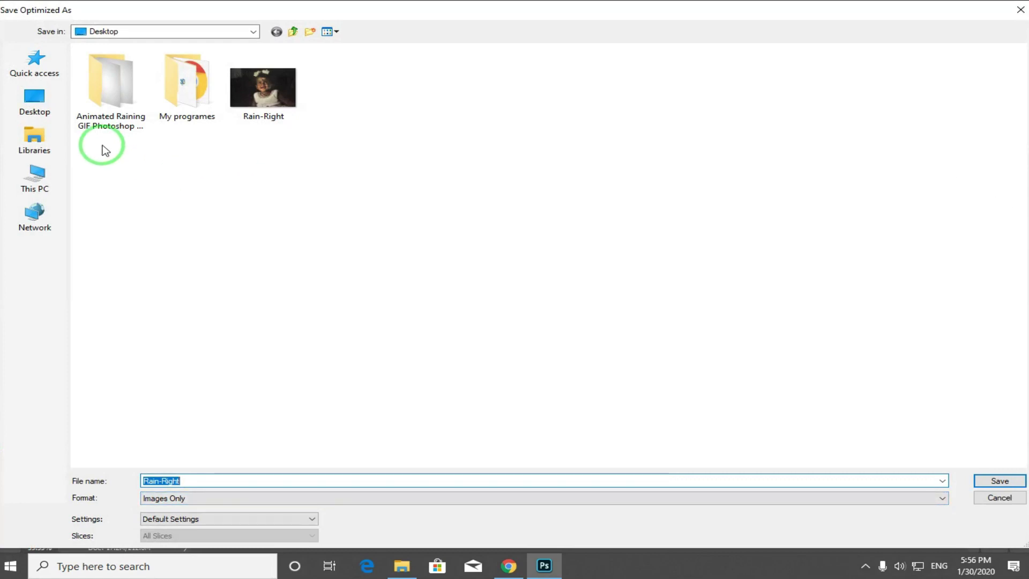
- Close Save Optimized As and cancel Save for Web without saving, then minimize Photoshop
{"action": "left_click", "coordinate": [41, 107]}
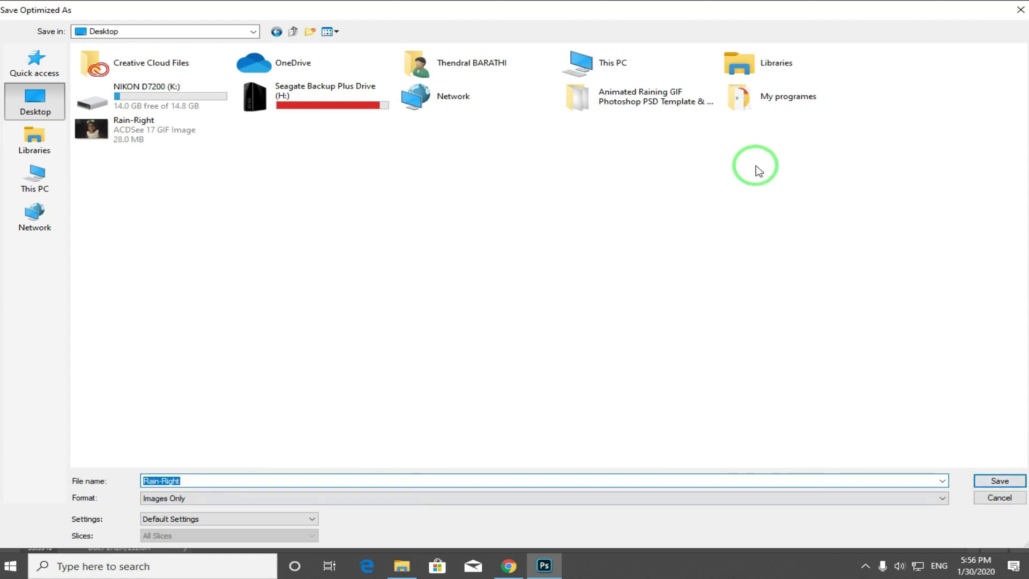
{"action": "left_click", "coordinate": [1020, 10]}
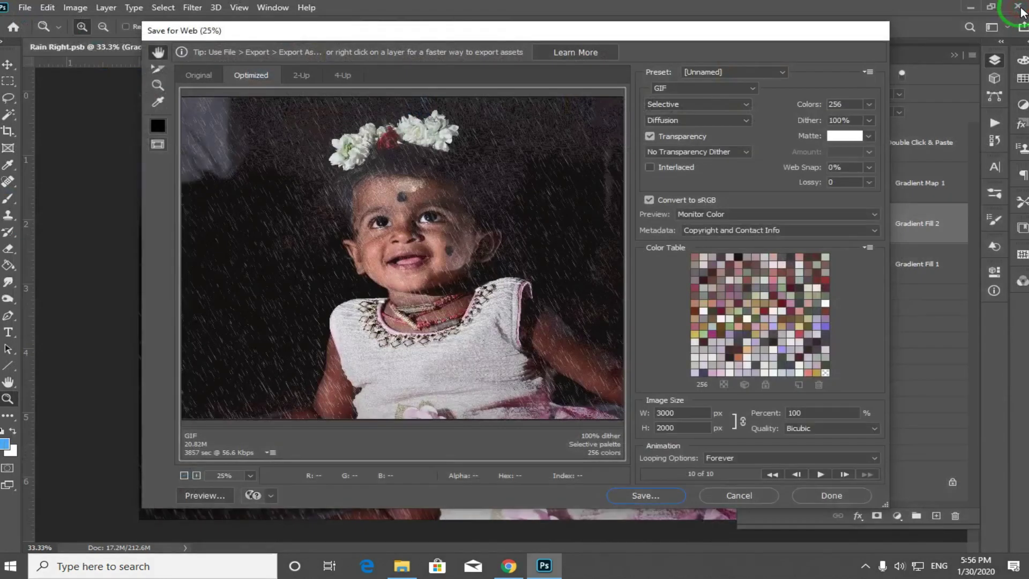
{"action": "left_click", "coordinate": [740, 493]}
{"action": "left_click", "coordinate": [970, 8]}
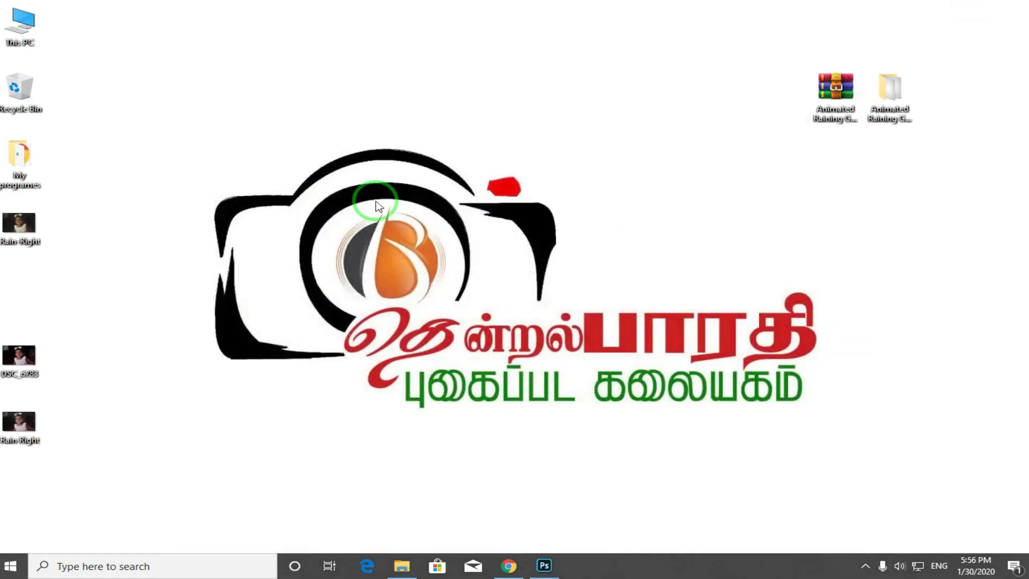
- Preview Rain-Right.gif in ACDSee Quick View, then drag it onto Chrome to play there
{"action": "left_click", "coordinate": [27, 227]}
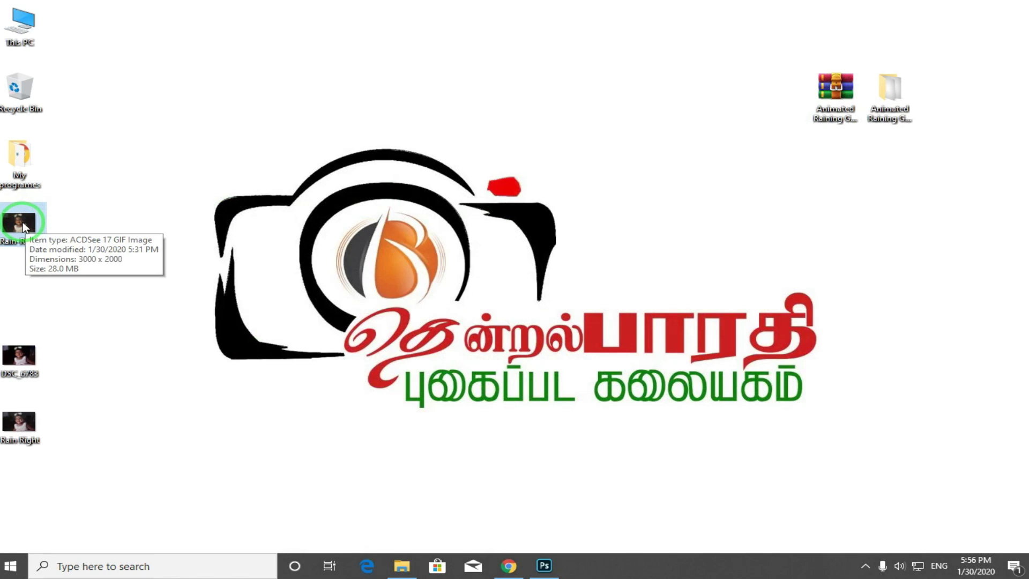
{"action": "double_click", "coordinate": [24, 227]}
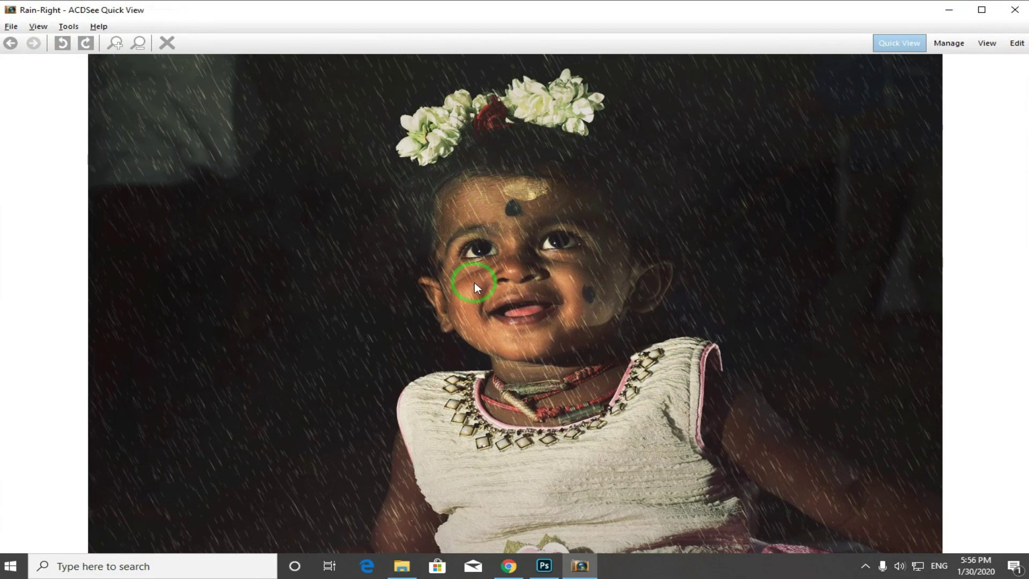
{"action": "left_click", "coordinate": [1014, 10]}
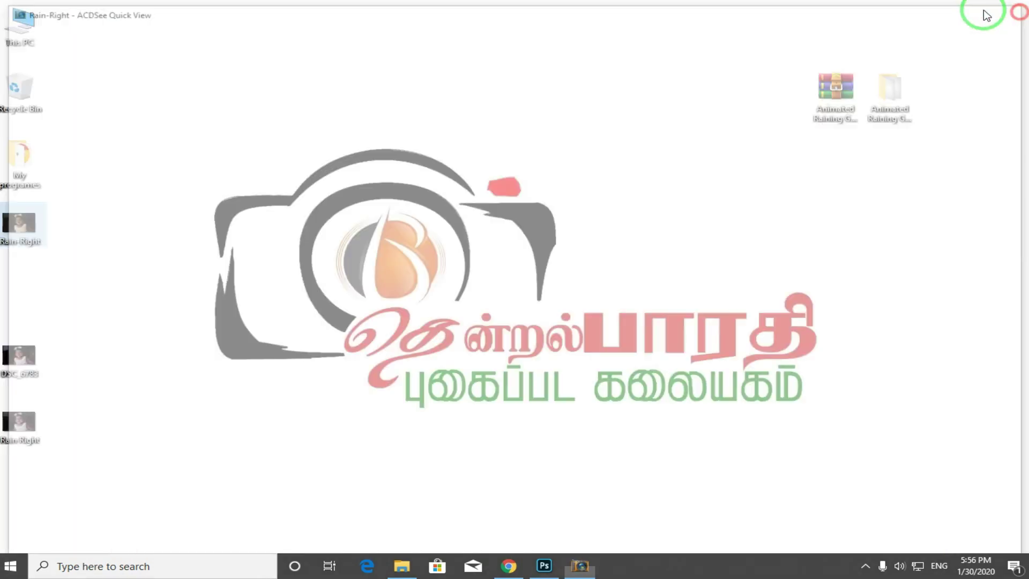
{"action": "mouse_move", "coordinate": [24, 227]}
{"action": "left_mouse_down"}
{"action": "mouse_move", "coordinate": [793, 102]}
{"action": "mouse_move", "coordinate": [792, 13]}
{"action": "left_mouse_up"}
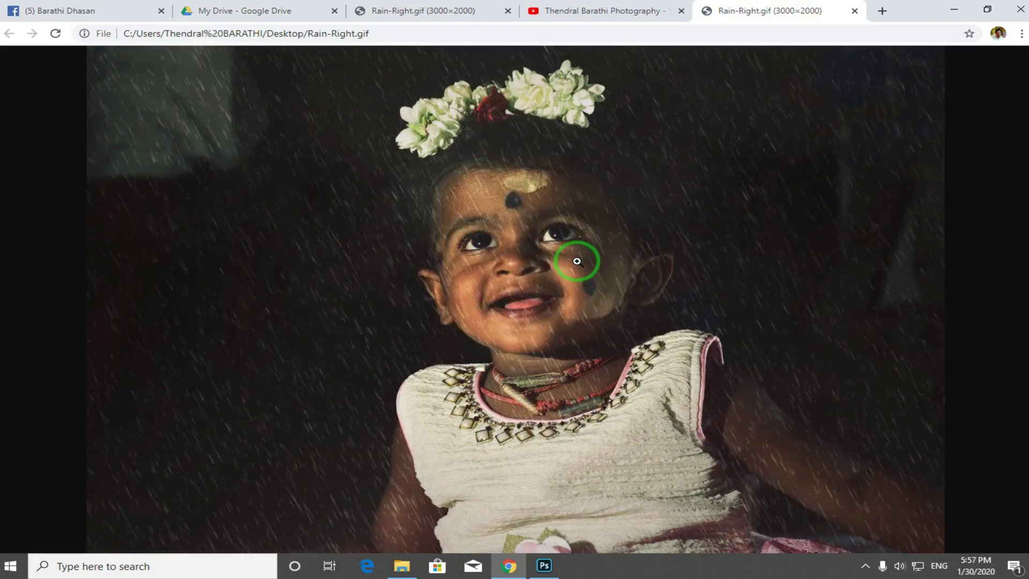
- Check the first Chrome tab, then show the Rain-Right.gif tab full screen with F11
{"action": "key", "text": "ctrl+1"}
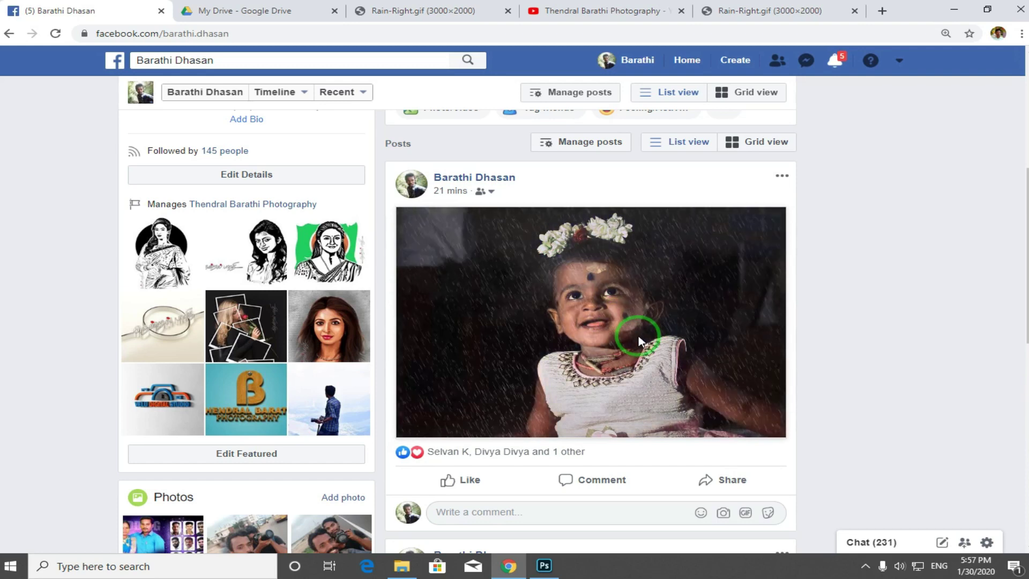
{"action": "left_click", "coordinate": [409, 16]}
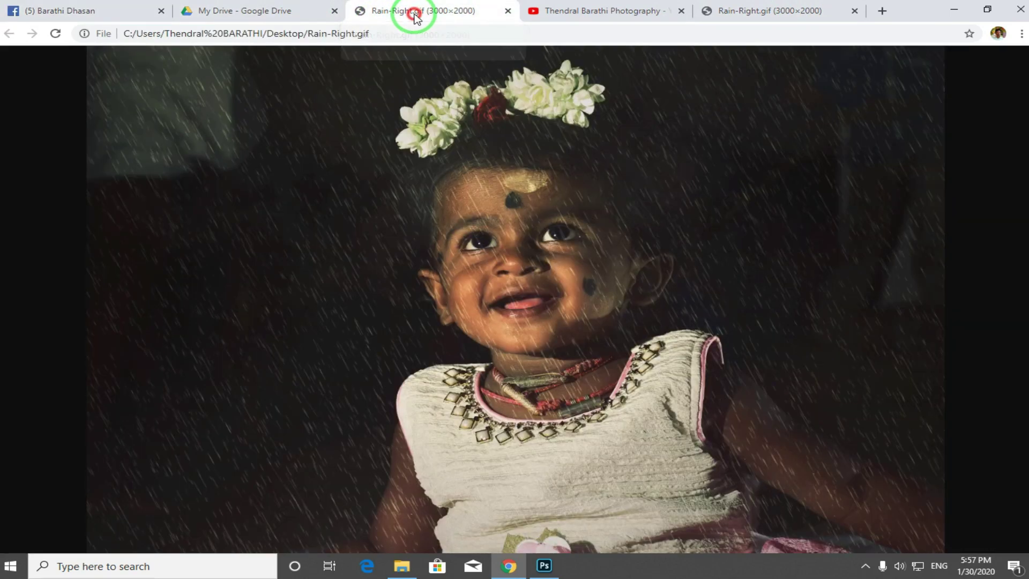
{"action": "key", "text": "F11"}
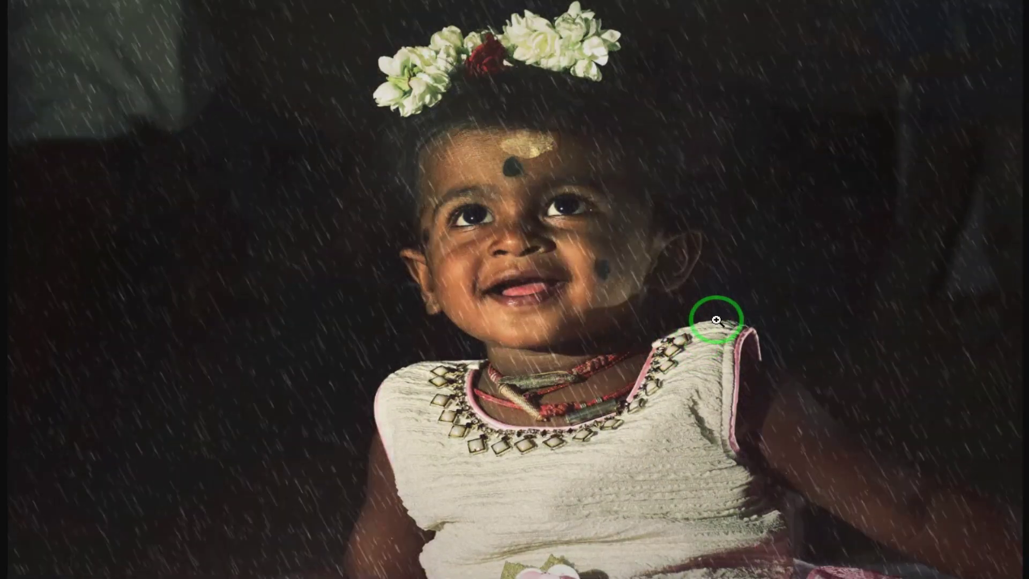